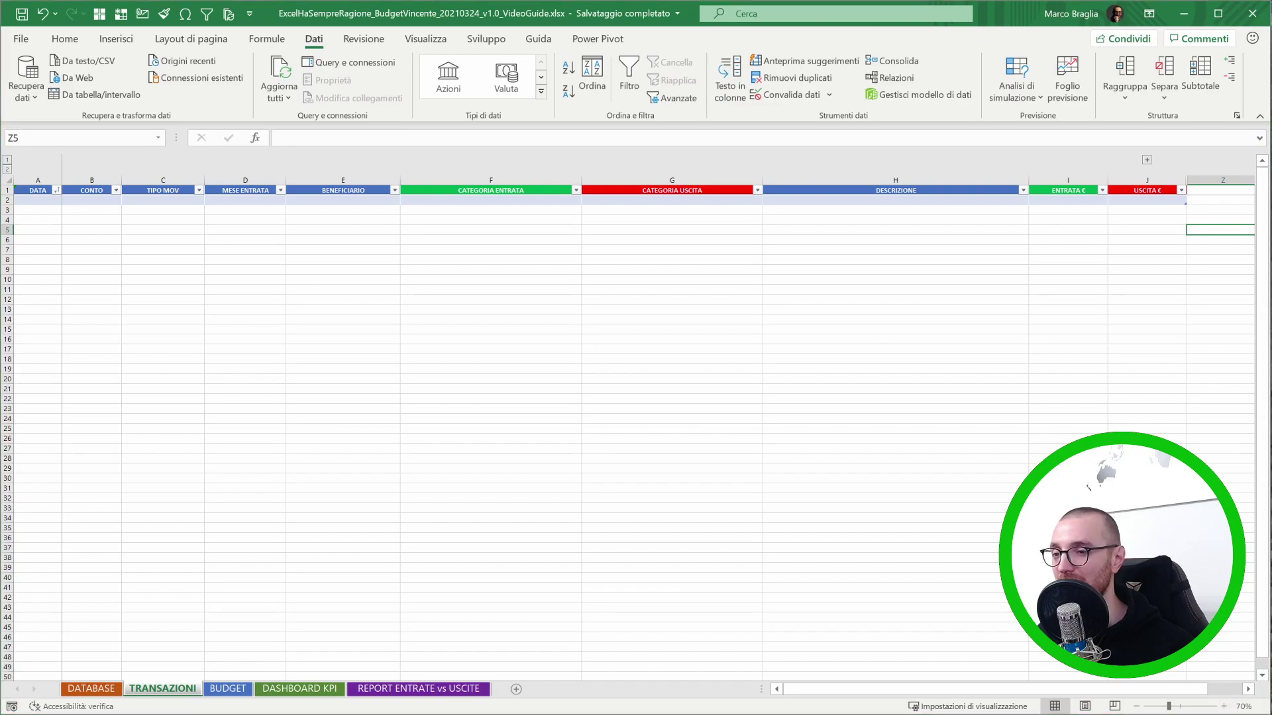
Check the input hint for CATEGORIA ENTRATA in cell F2, then leave the cell.
mouse_move(603, 274)
mouse_down()
mouse_move(103, 670)
mouse_move(192, 668)
mouse_up()
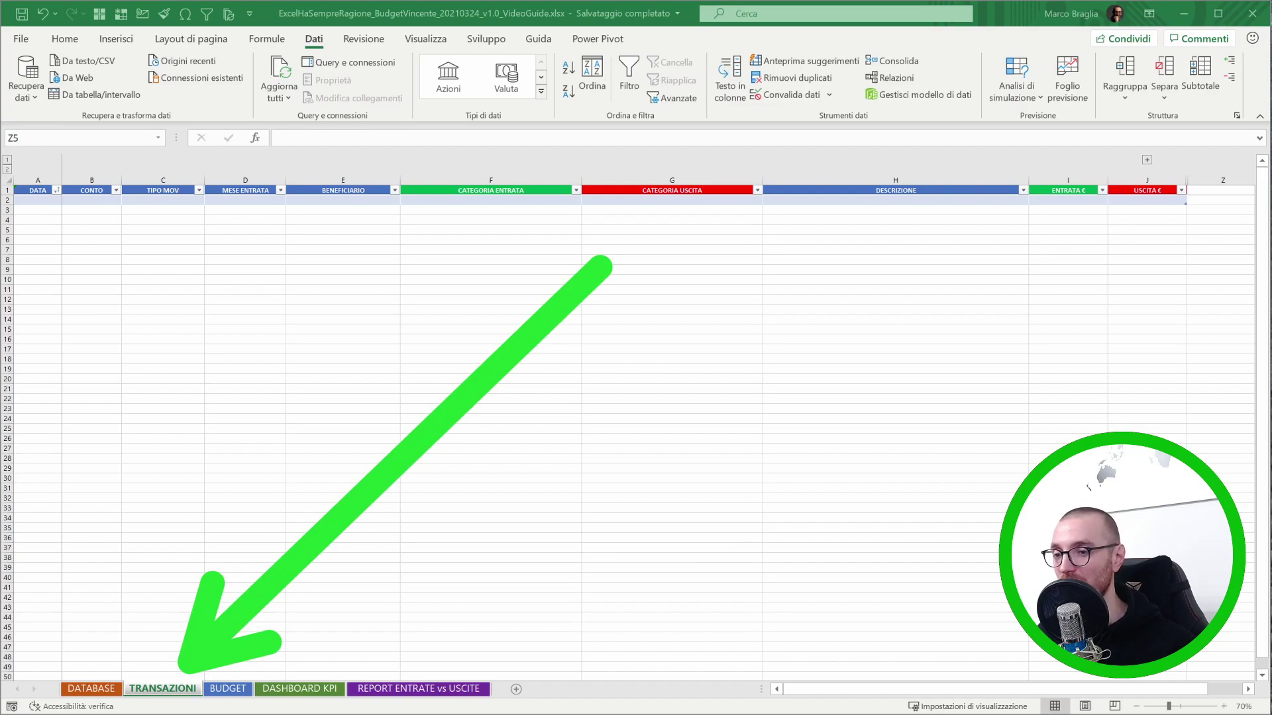
key(Escape)
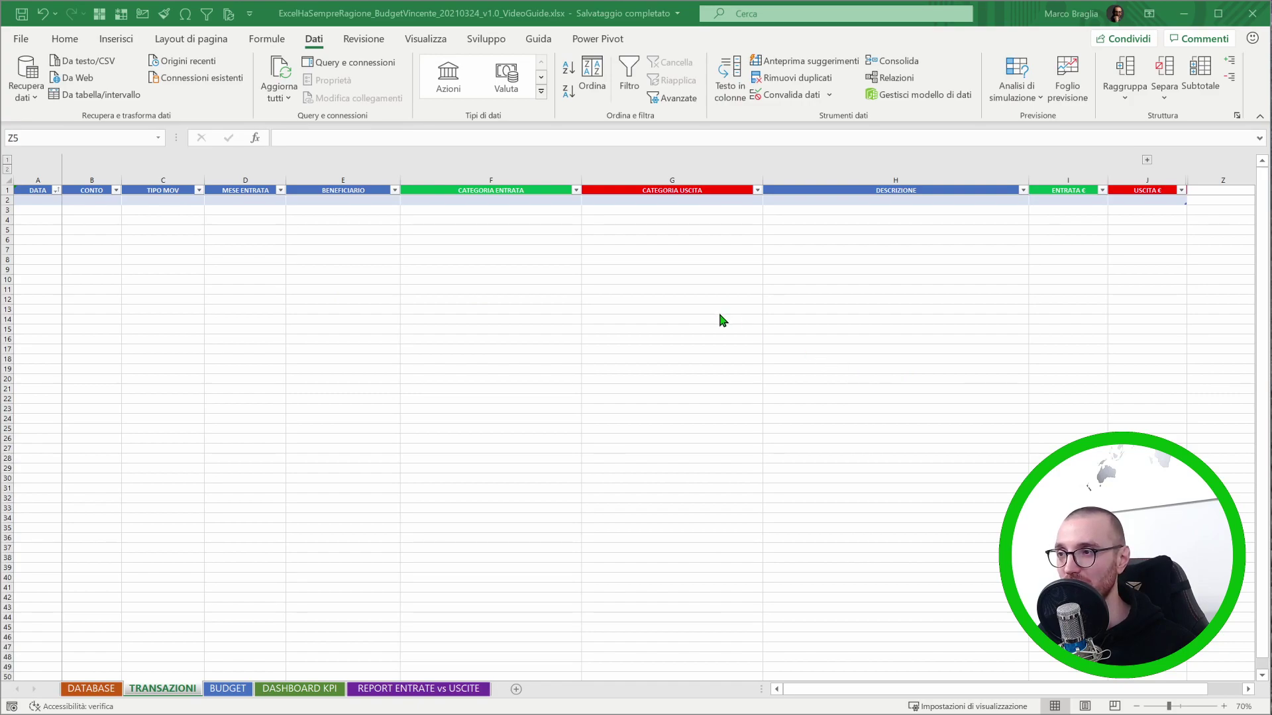
click(473, 201)
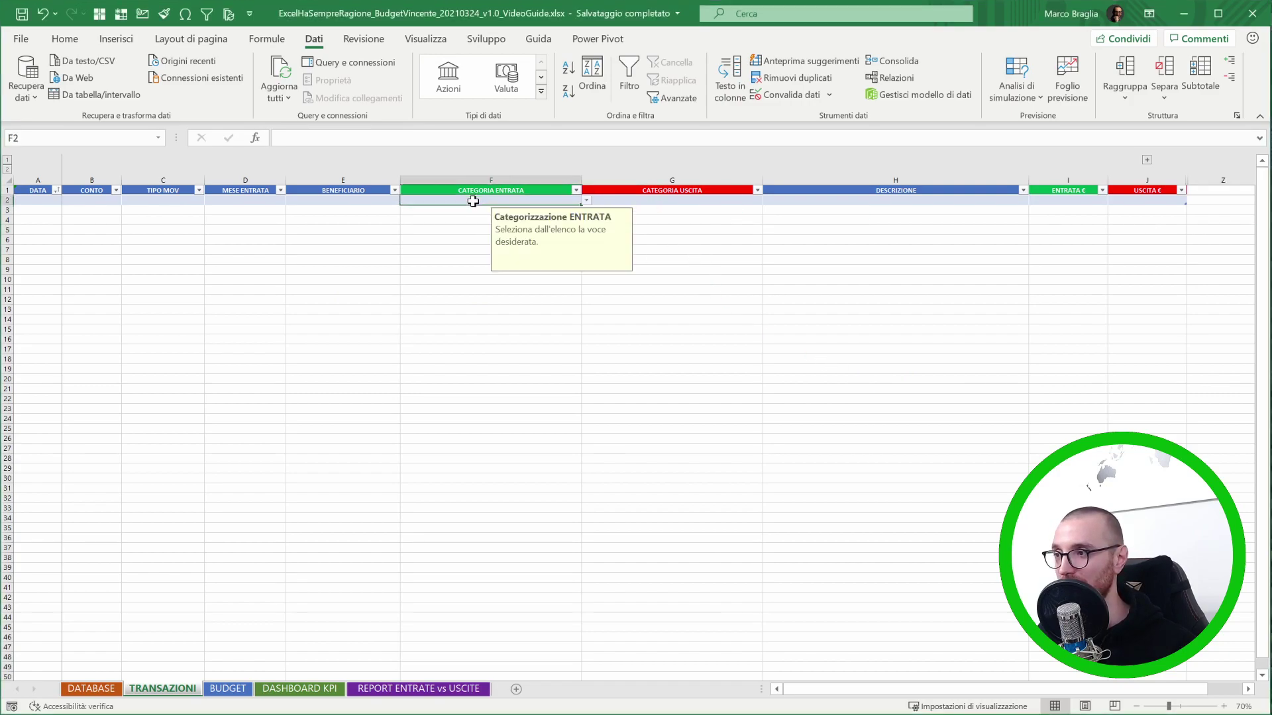
click(476, 302)
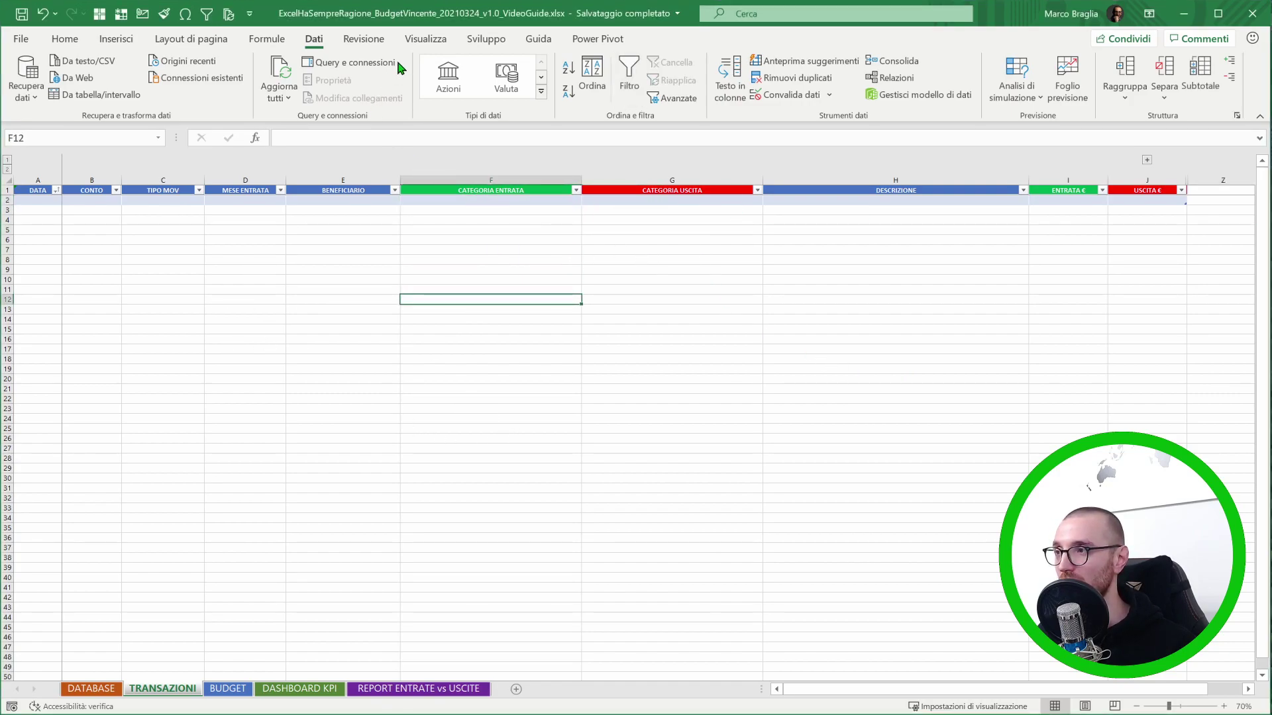
Turn off worksheet gridlines in the View tab, then select an empty cell.
click(437, 39)
click(467, 92)
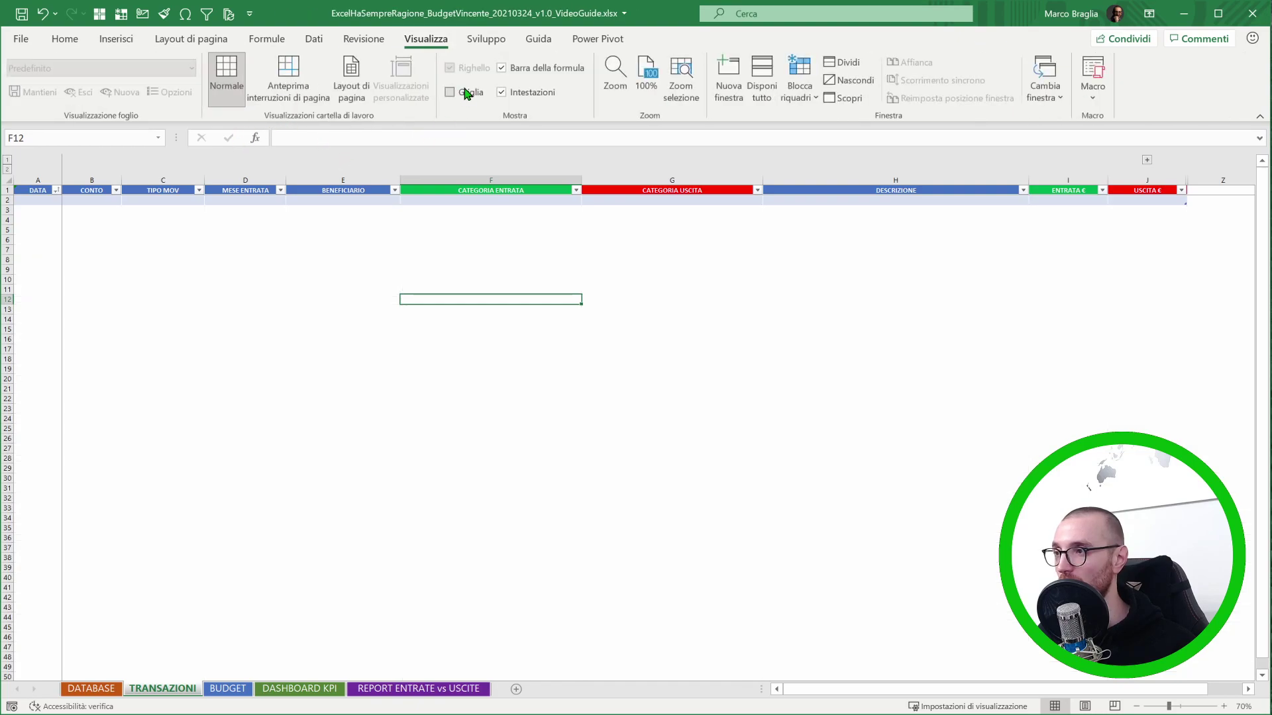
click(759, 289)
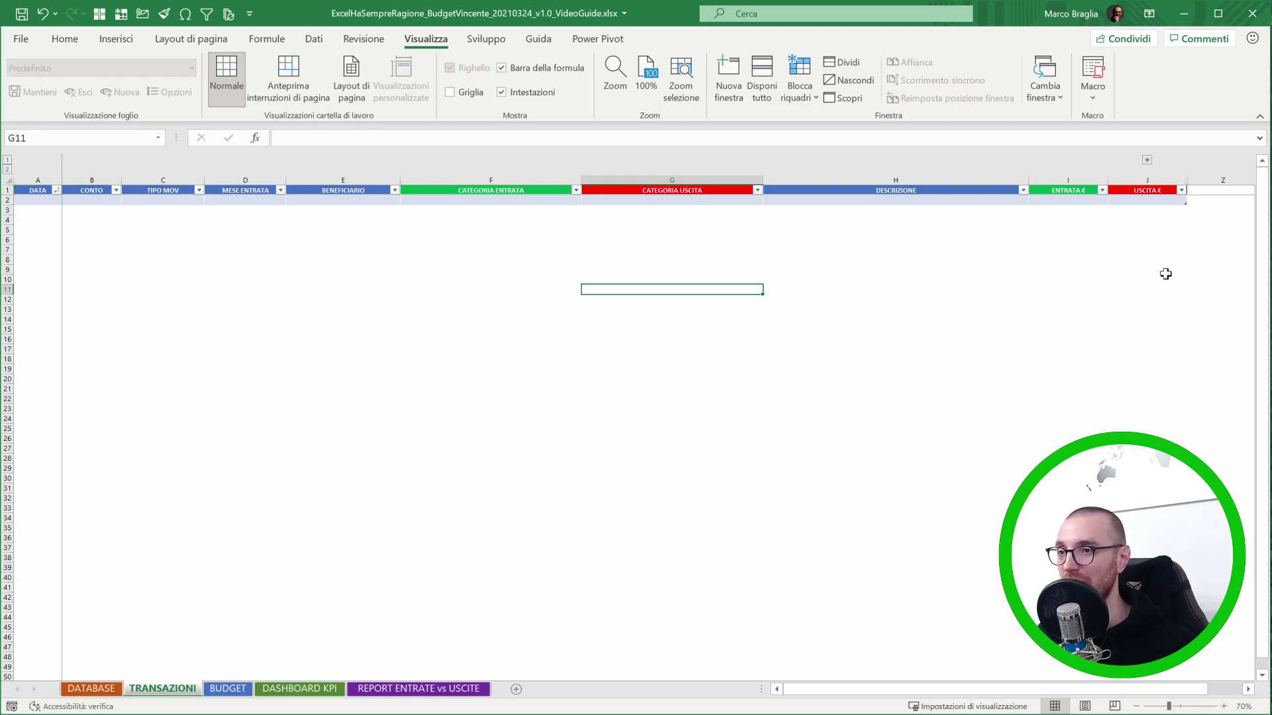
ctrl+scroll(1168, 237, up, 4)
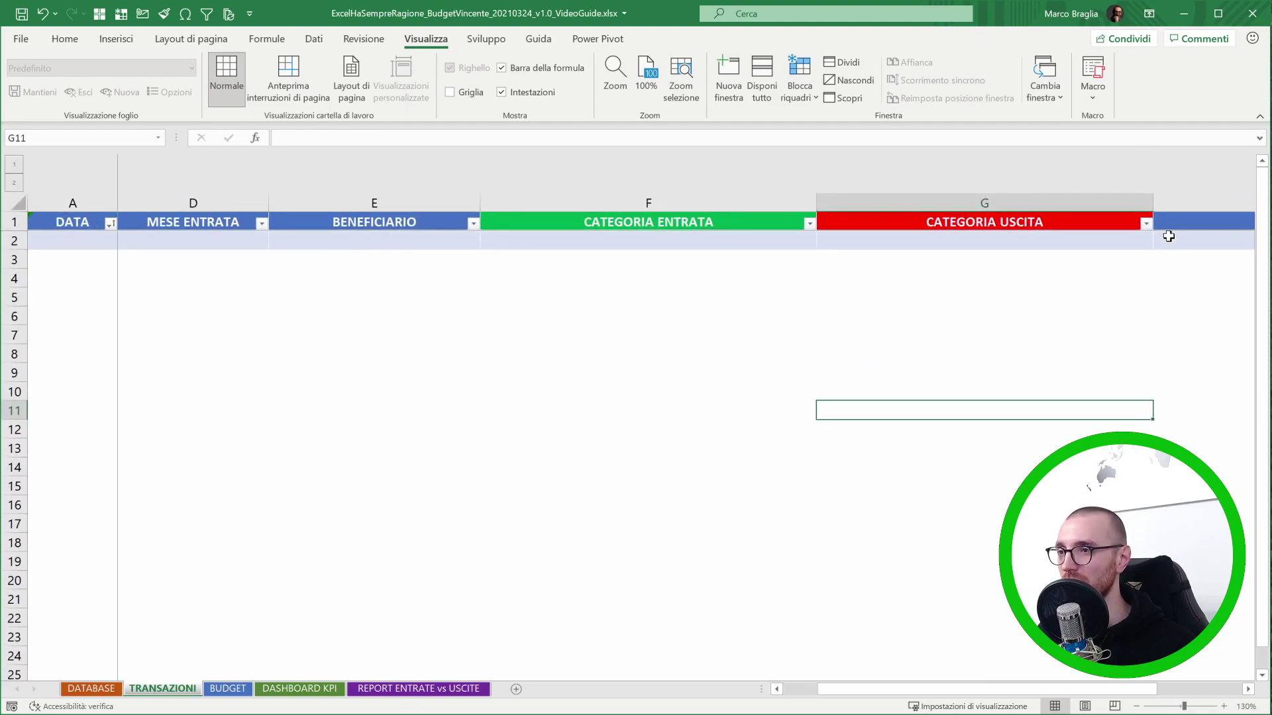
drag(992, 689, 1060, 689)
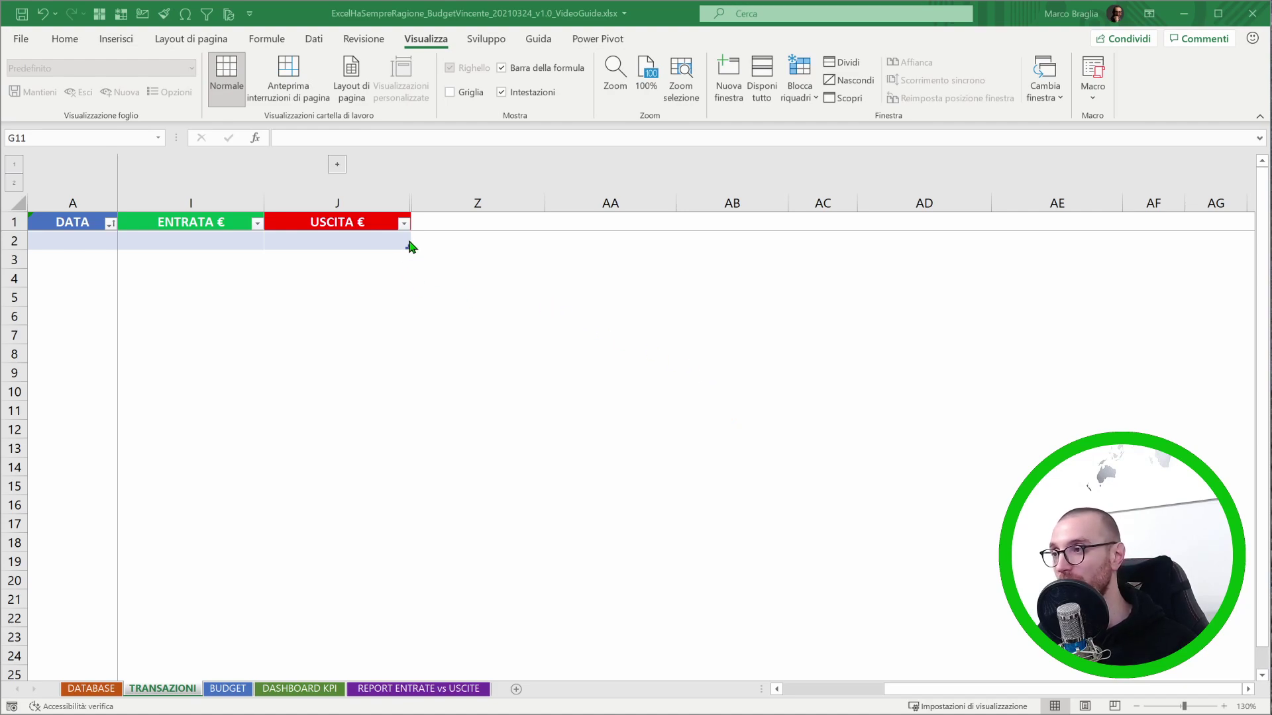
drag(409, 246, 413, 244)
click(982, 570)
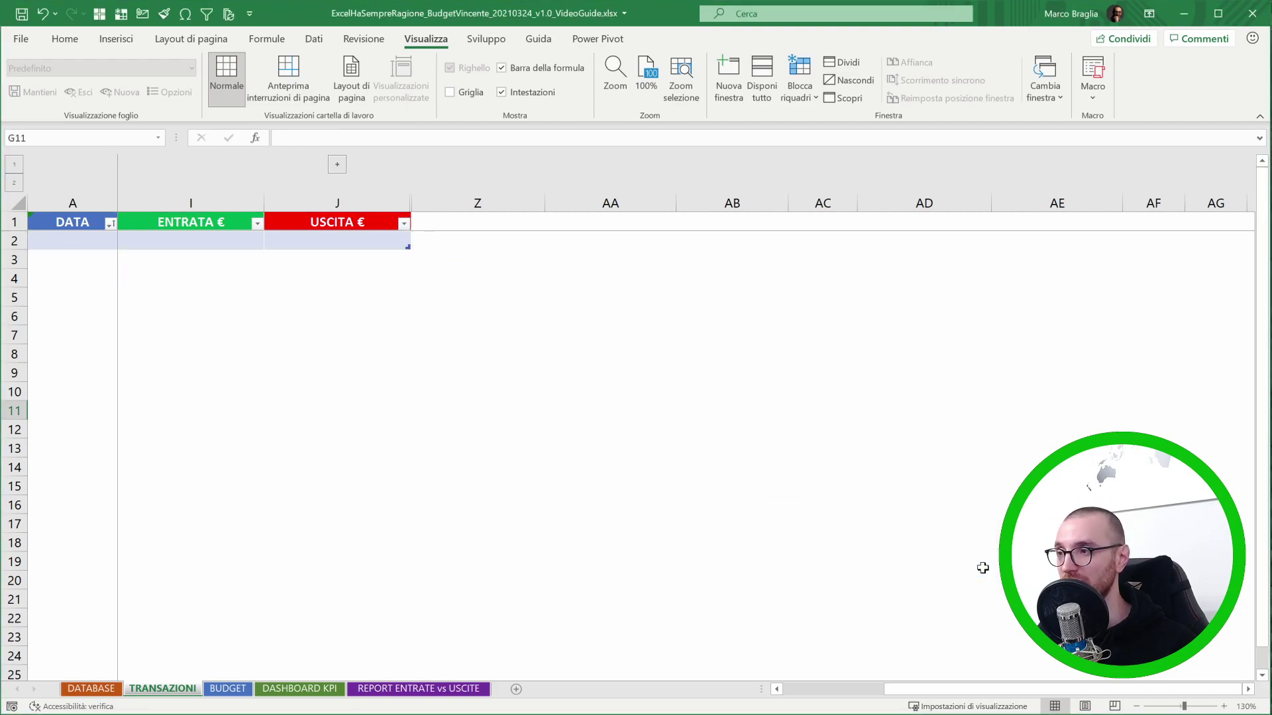
click(430, 244)
click(371, 278)
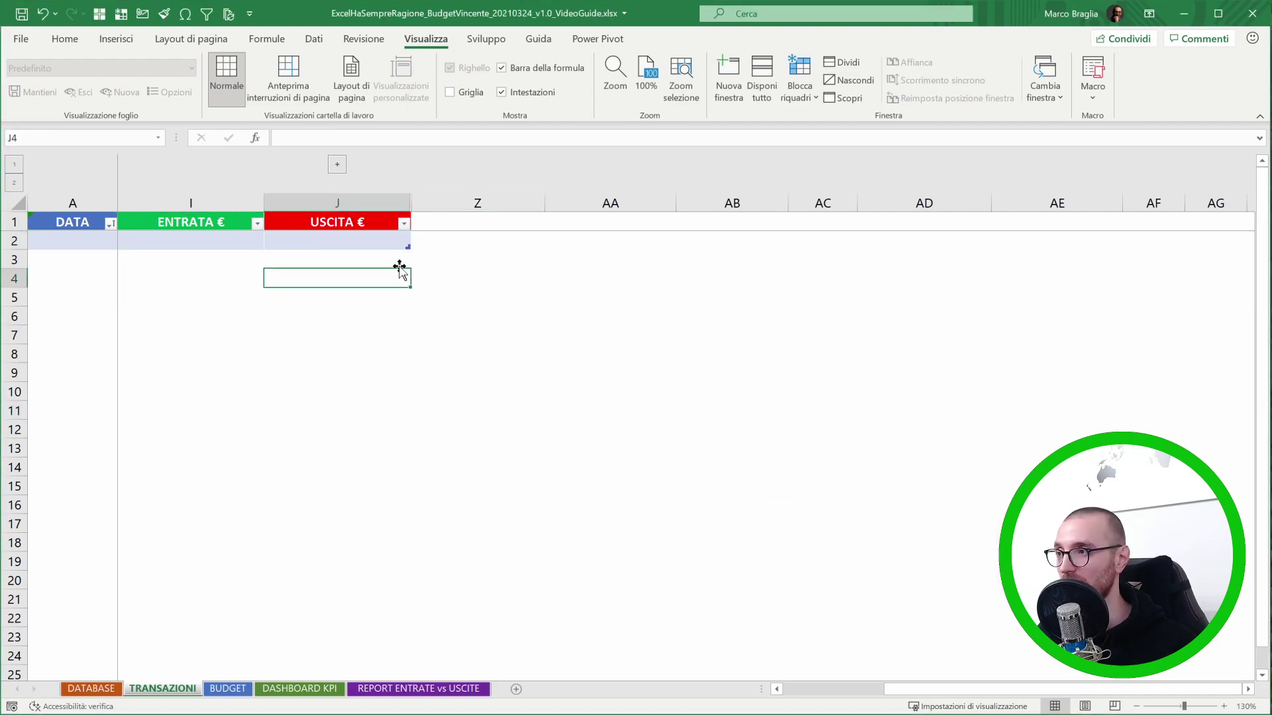
click(338, 166)
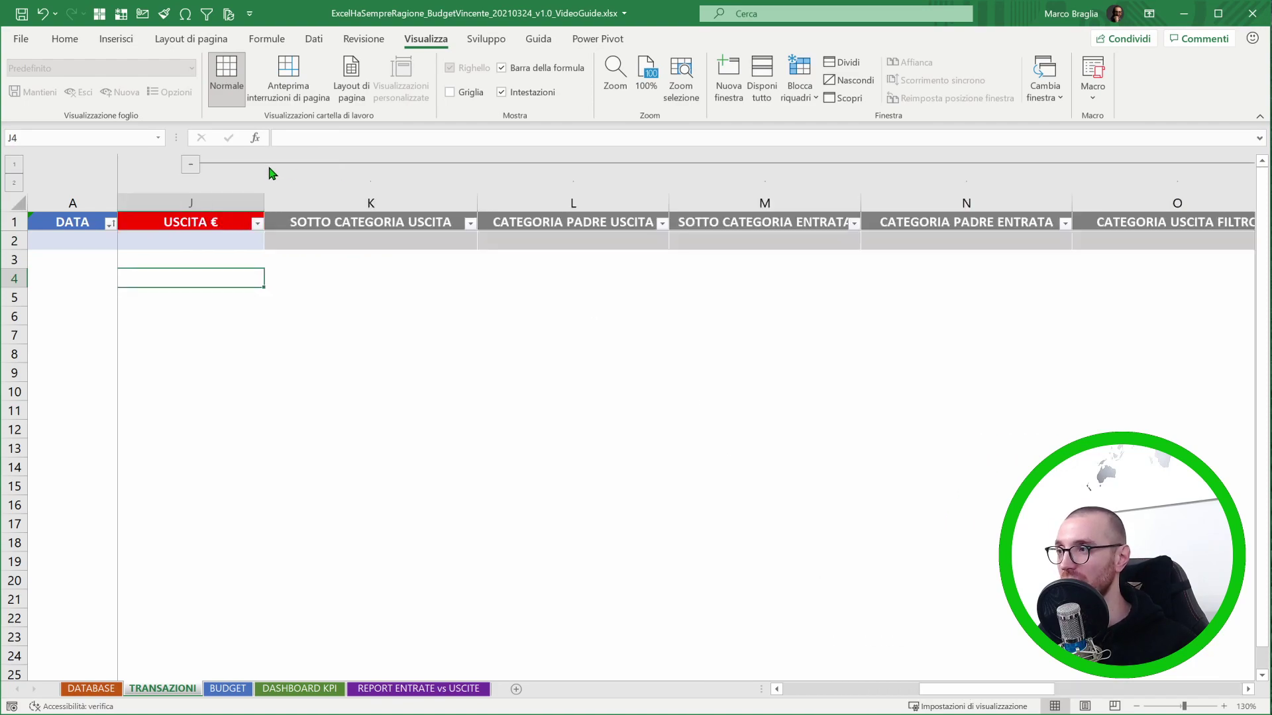
click(190, 166)
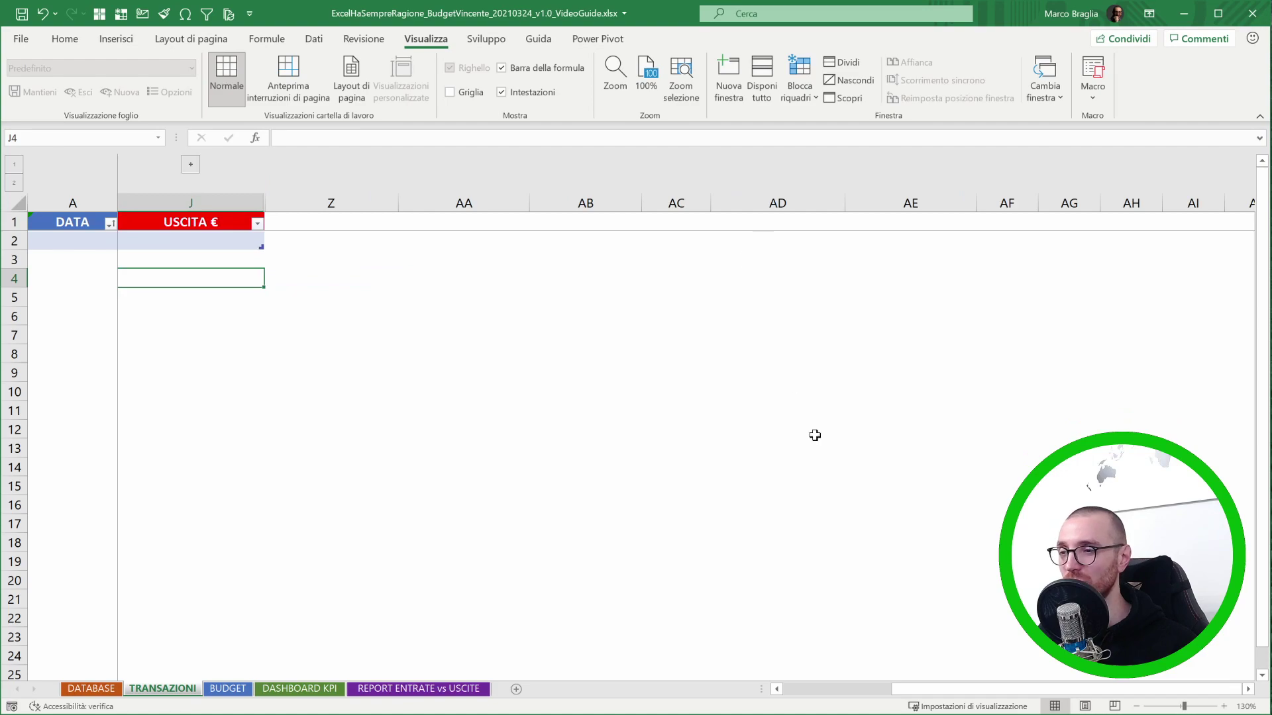
drag(933, 690, 781, 702)
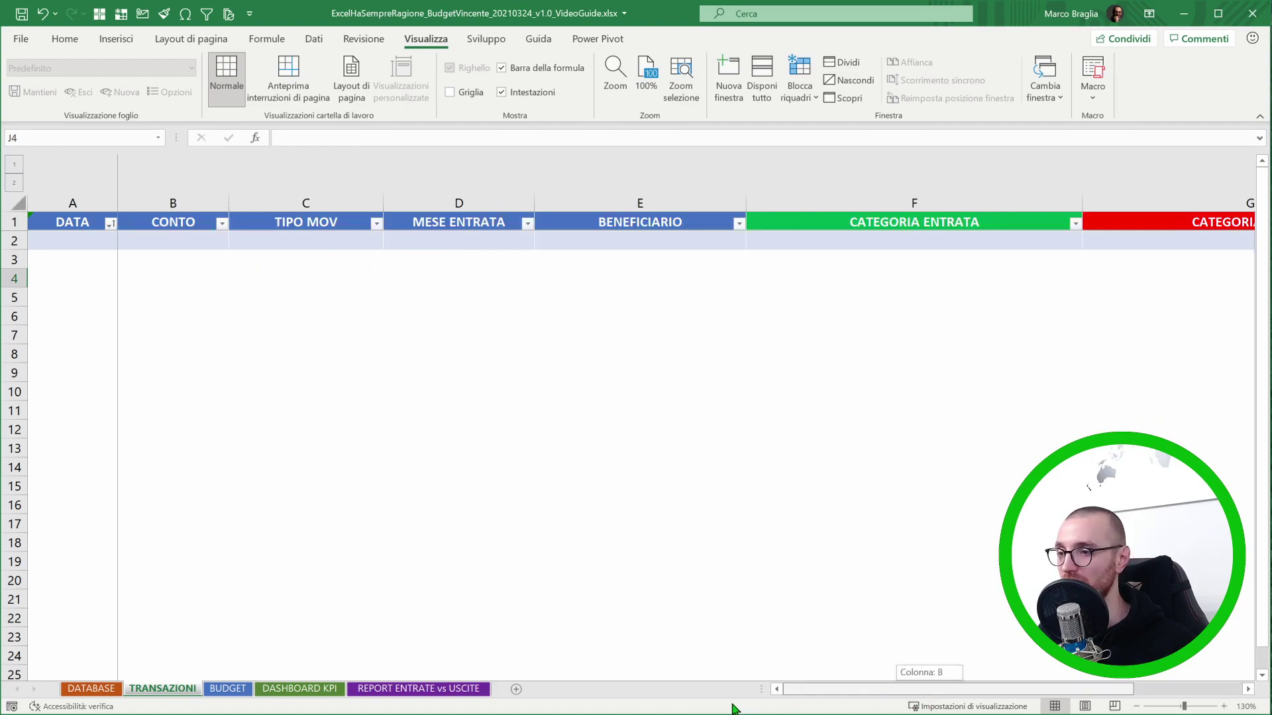
ctrl+scroll(502, 388, down, 1)
ctrl+scroll(502, 388, down, 1)
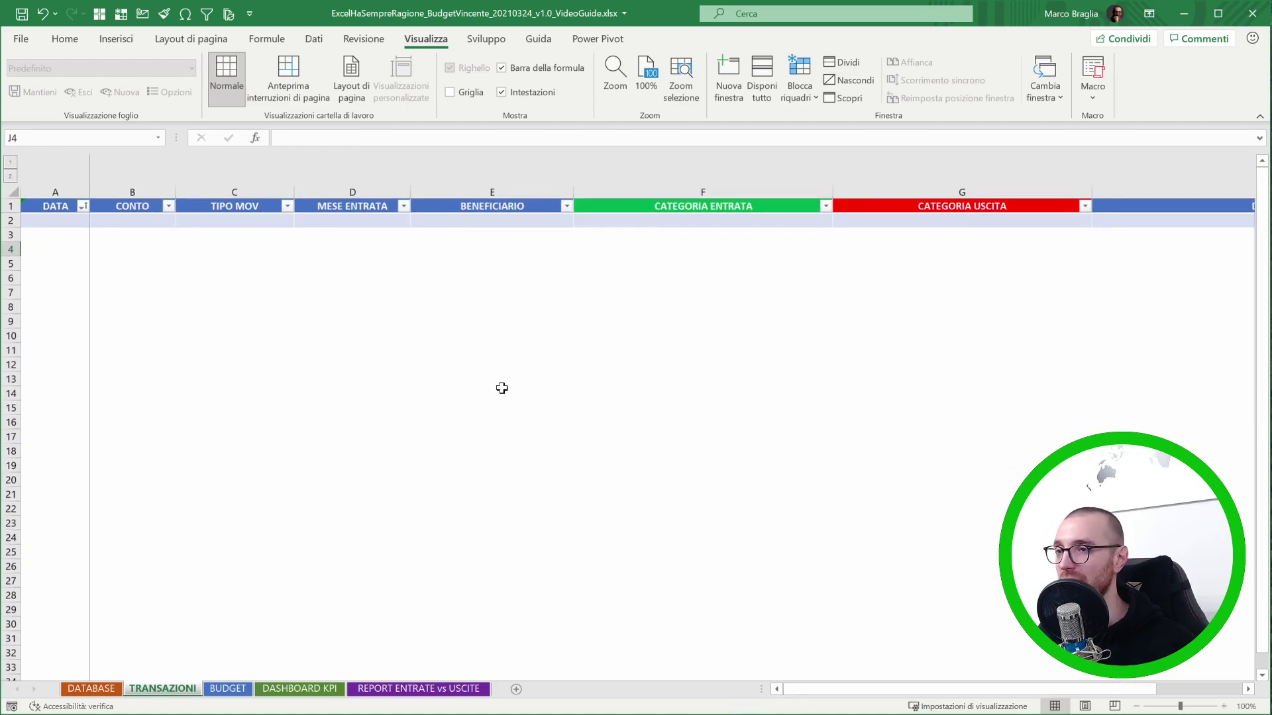
ctrl+scroll(503, 397, down, 1)
ctrl+scroll(505, 408, down, 1)
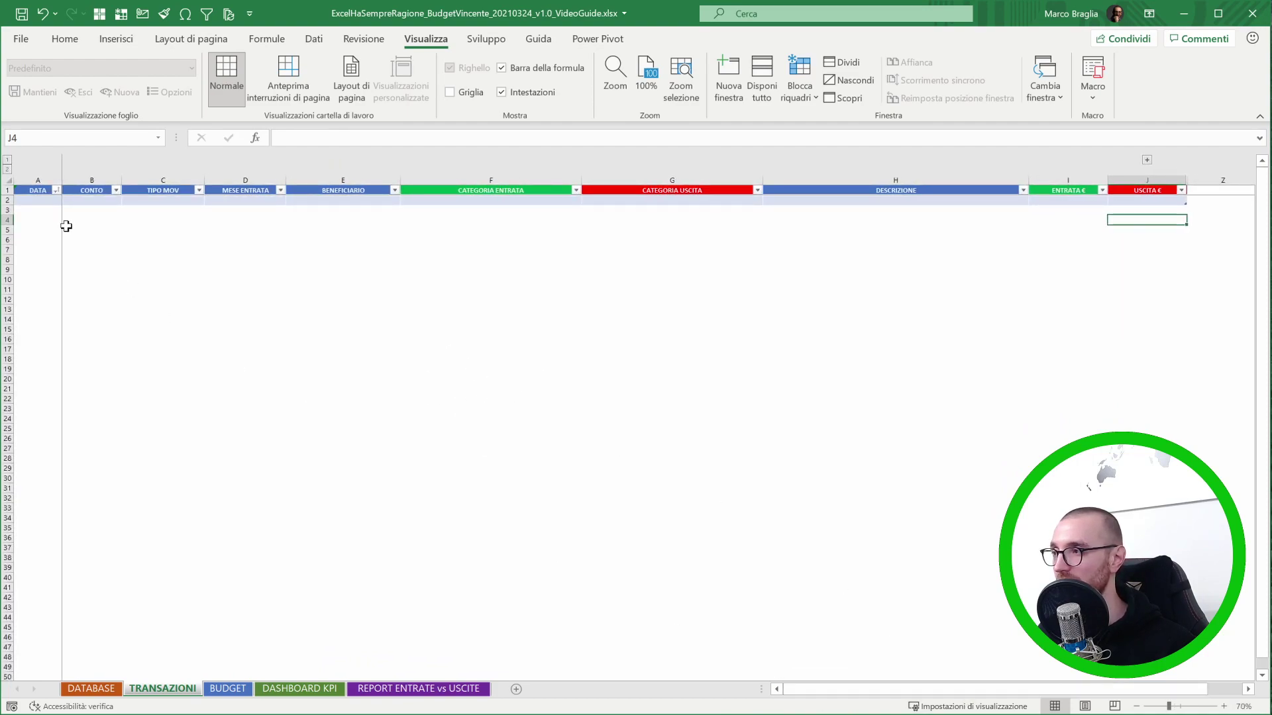
Enter the date 01/01/2020 in cell A2.
click(37, 200)
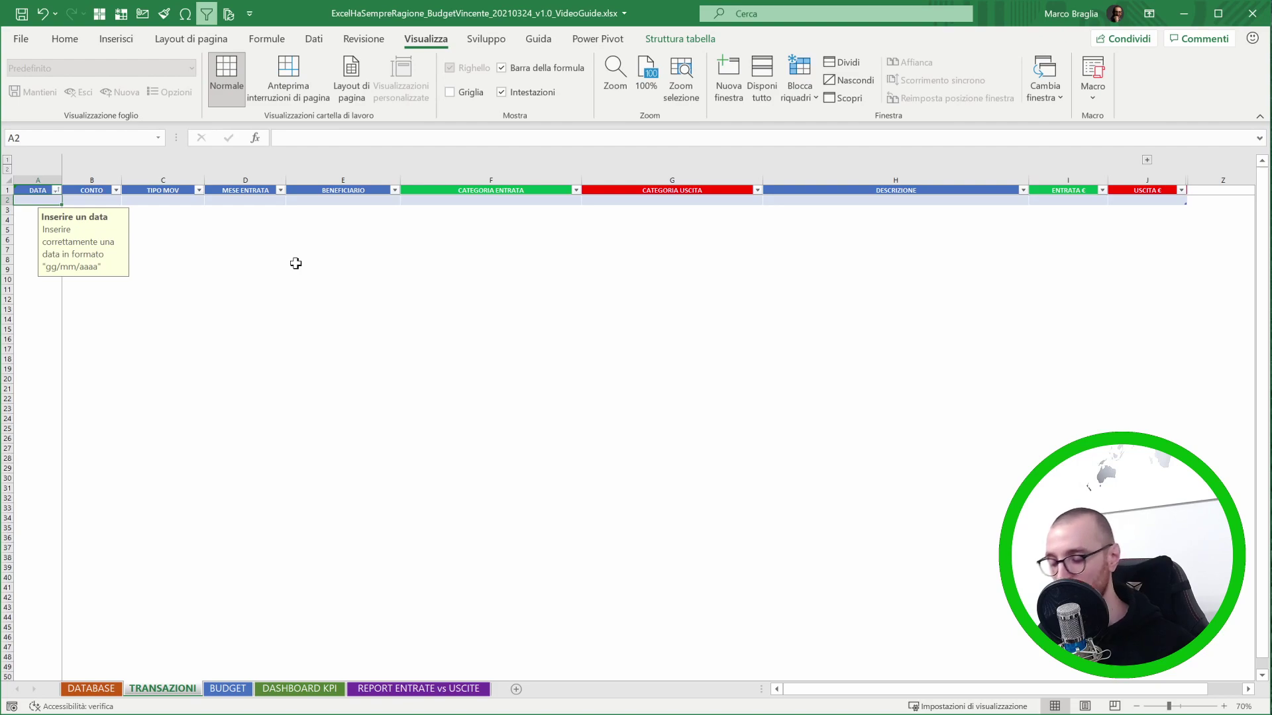
text(1/01/2020)
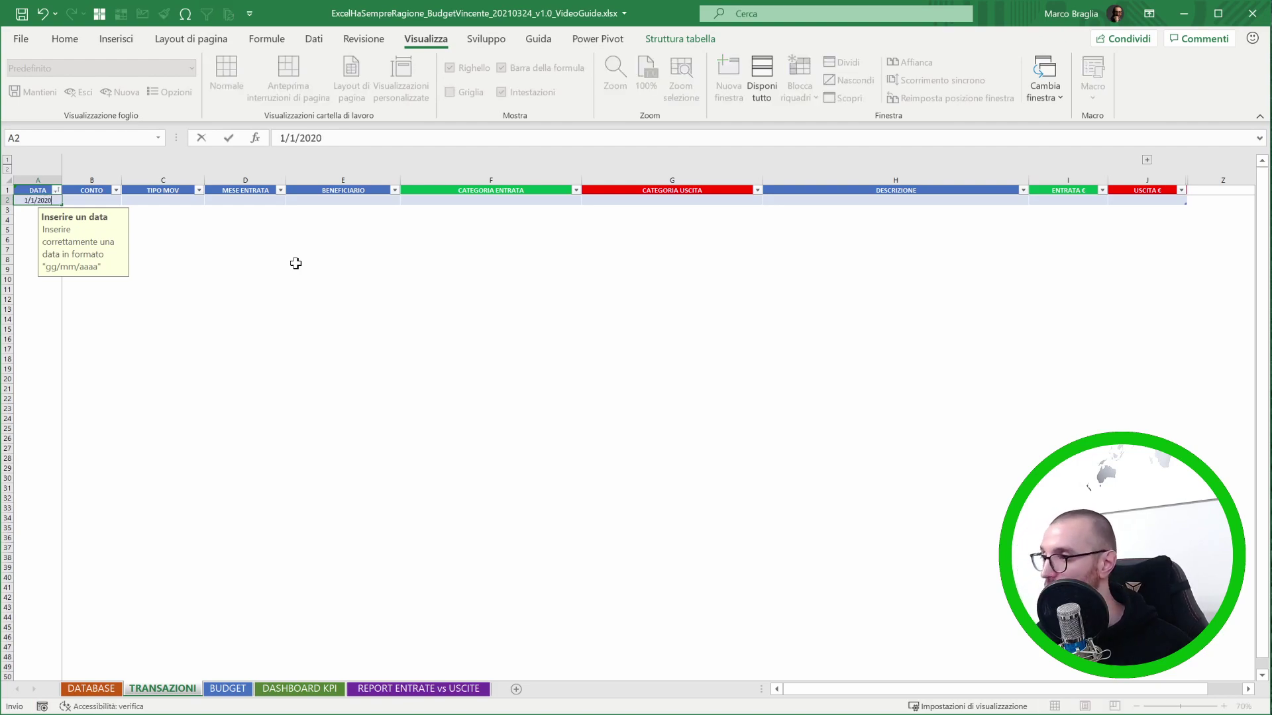
key(Tab)
Choose cc Fineco as the CONTO in cell B2 from its dropdown.
key(alt+Down)
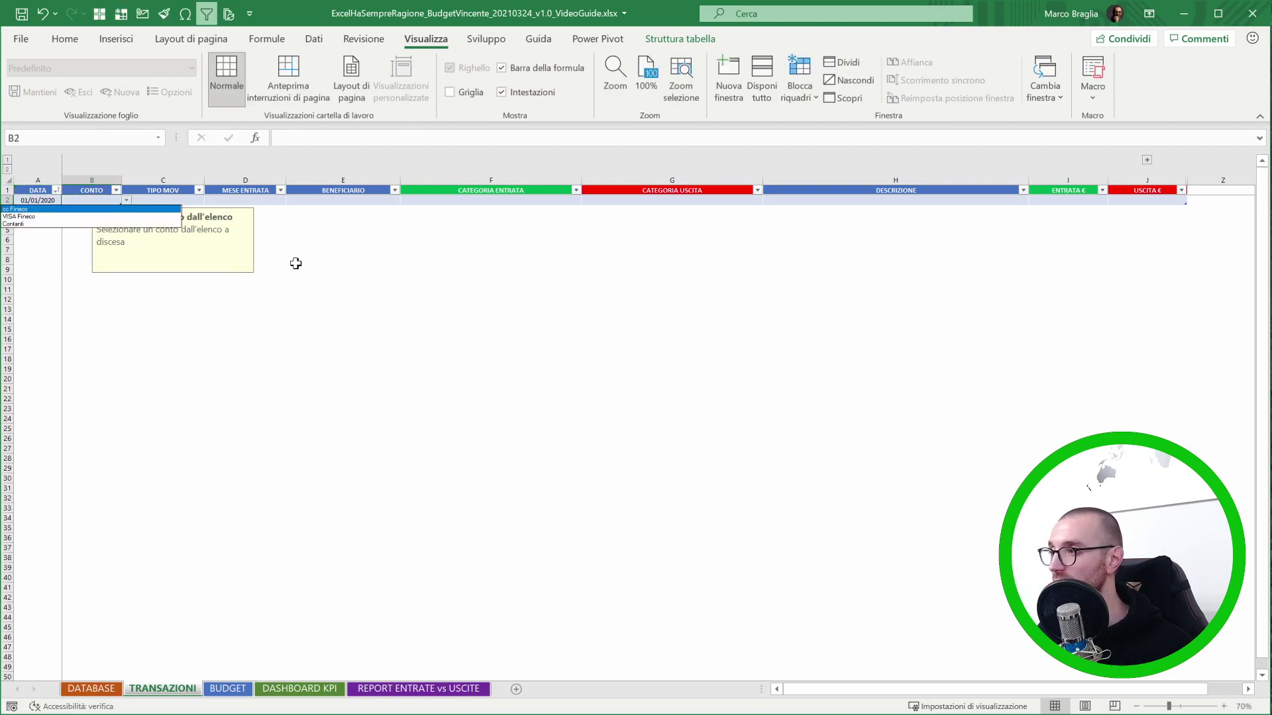
key(Escape)
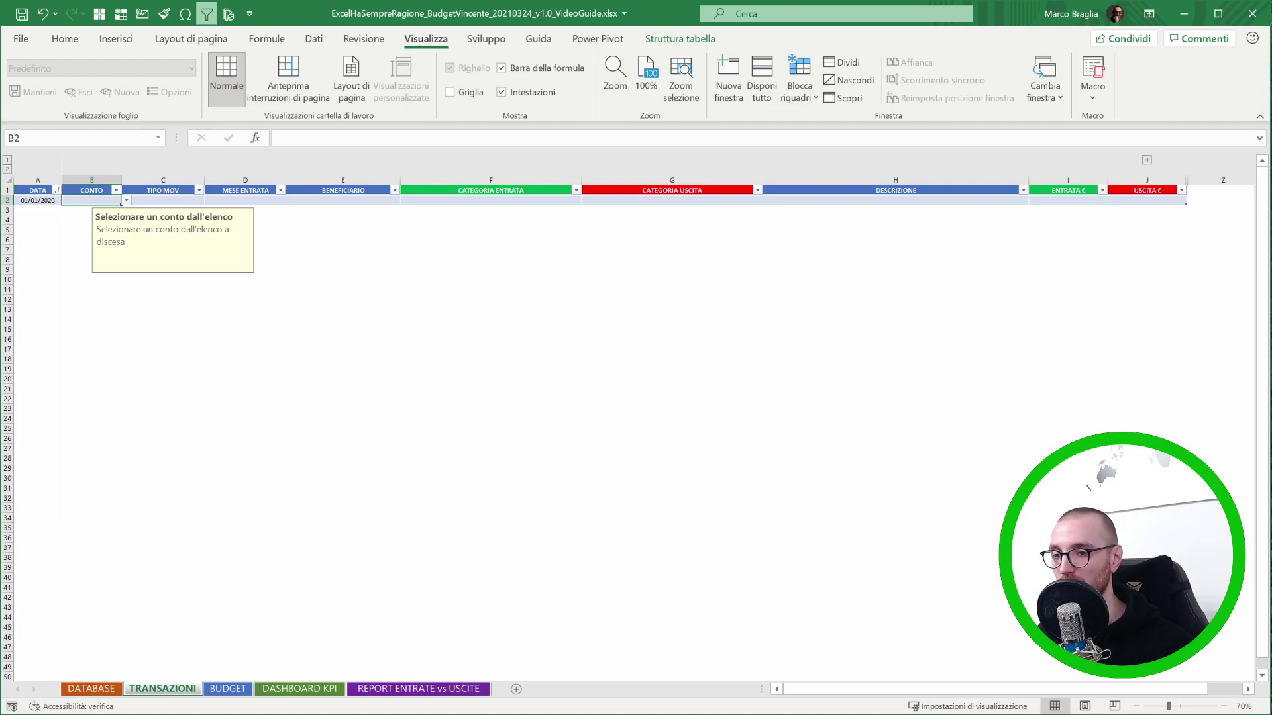
scroll(82, 246, up, 2)
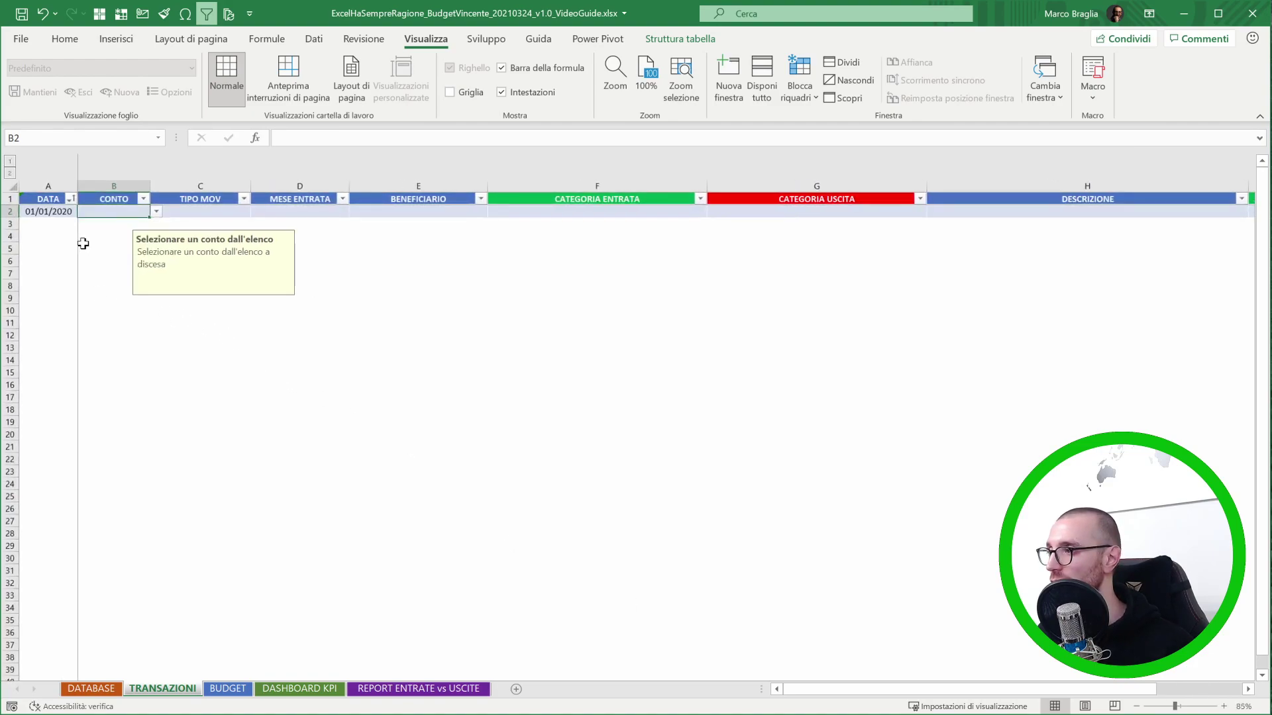
scroll(82, 246, up, 2)
scroll(82, 247, up, 2)
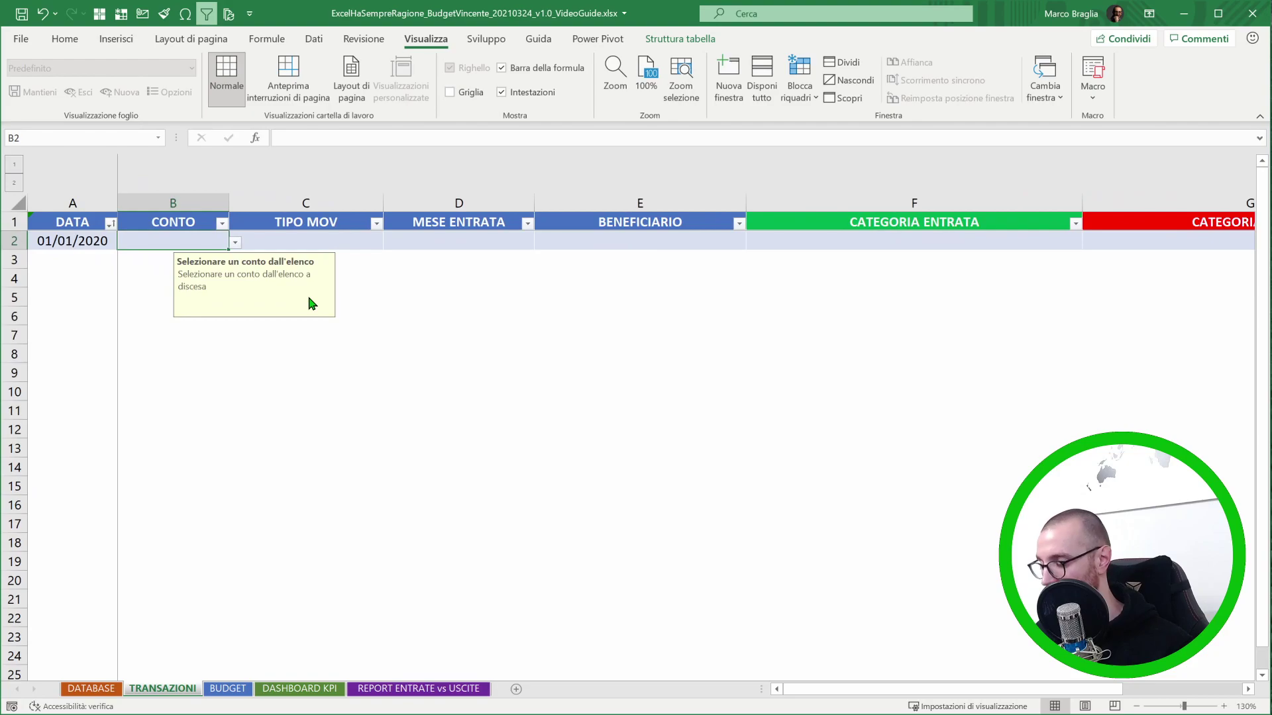
key(alt+Down)
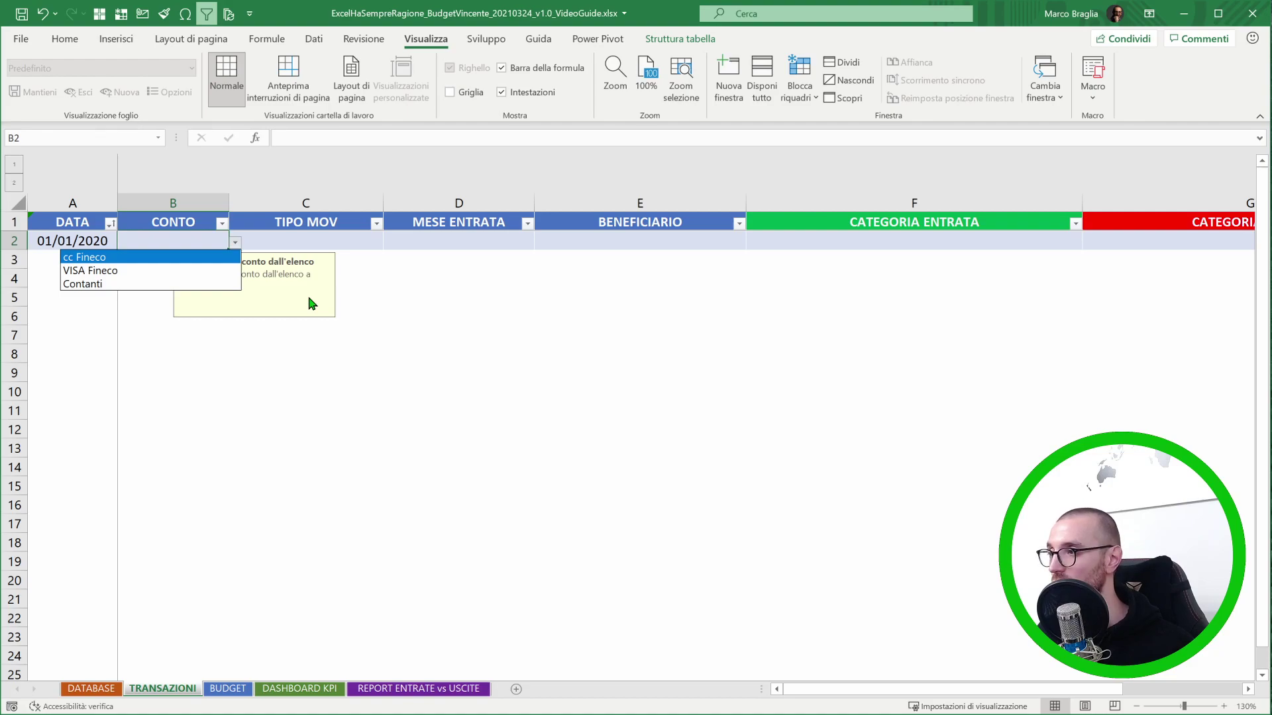
key(Return)
key(Tab)
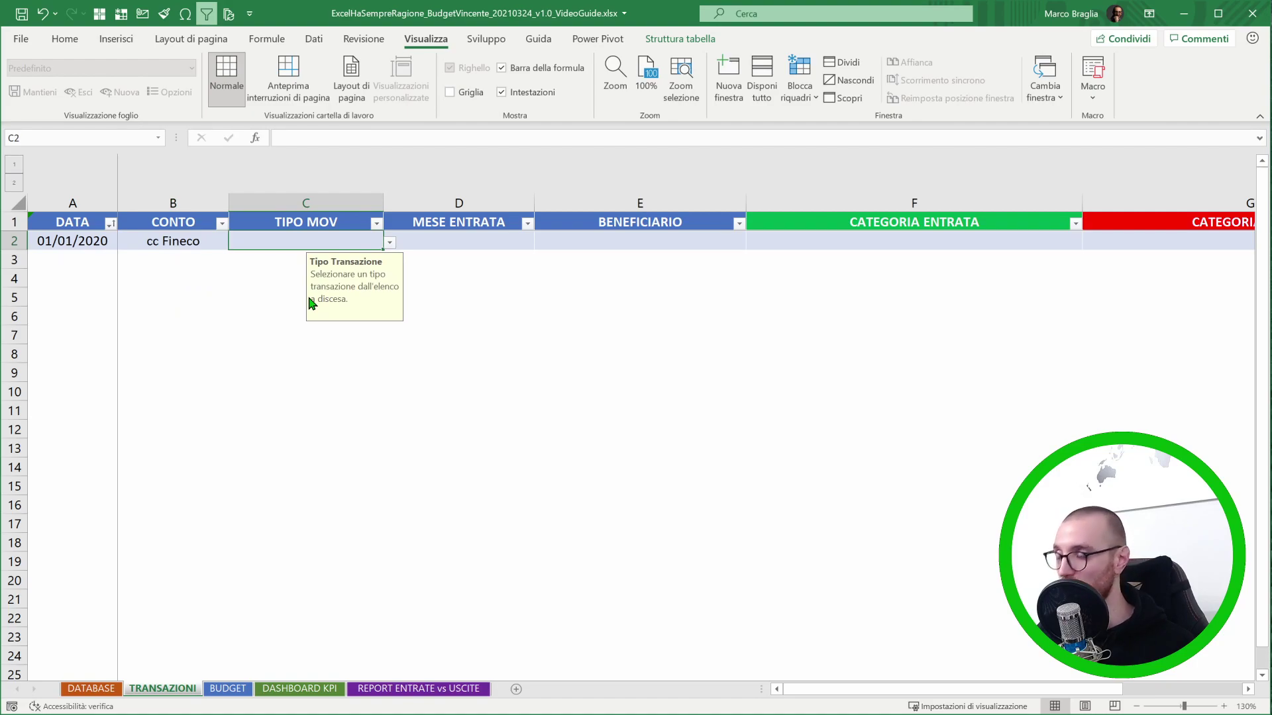
Pick ENTRATA from the C2 type list, greying CATEGORIA USCITA.
key(alt+Down)
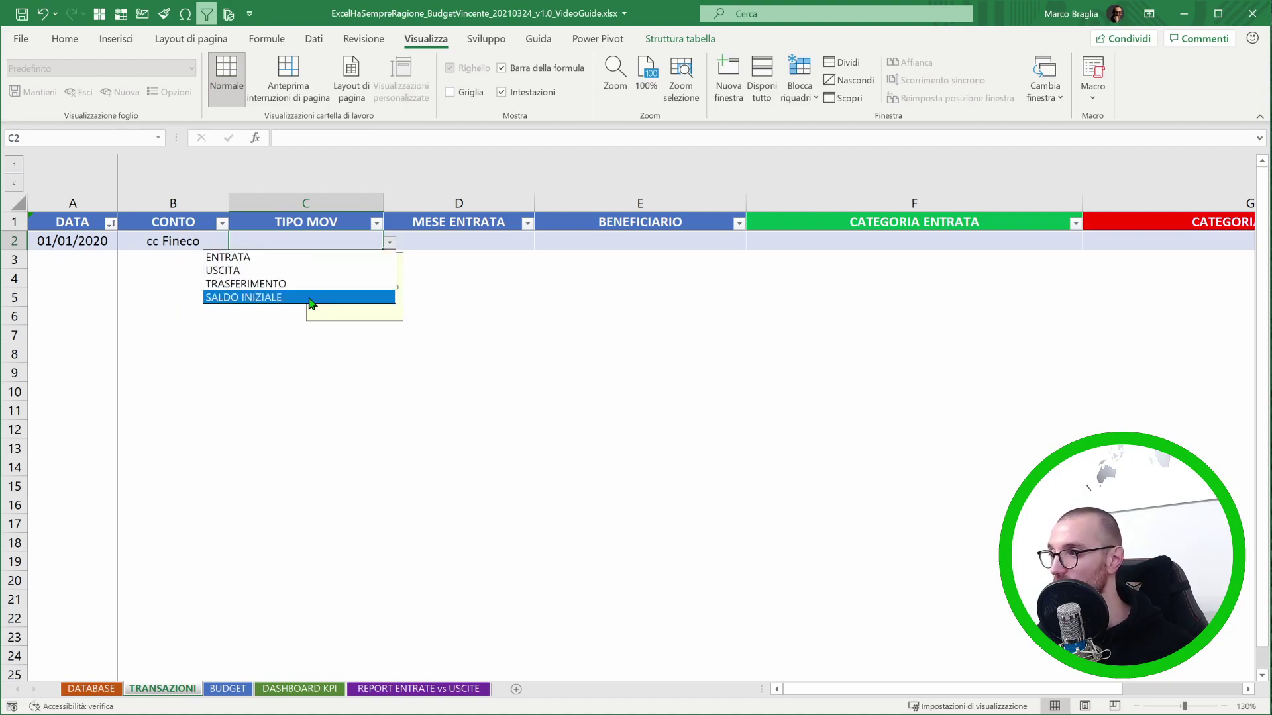
key(Up)
key(Up)
key(Up)
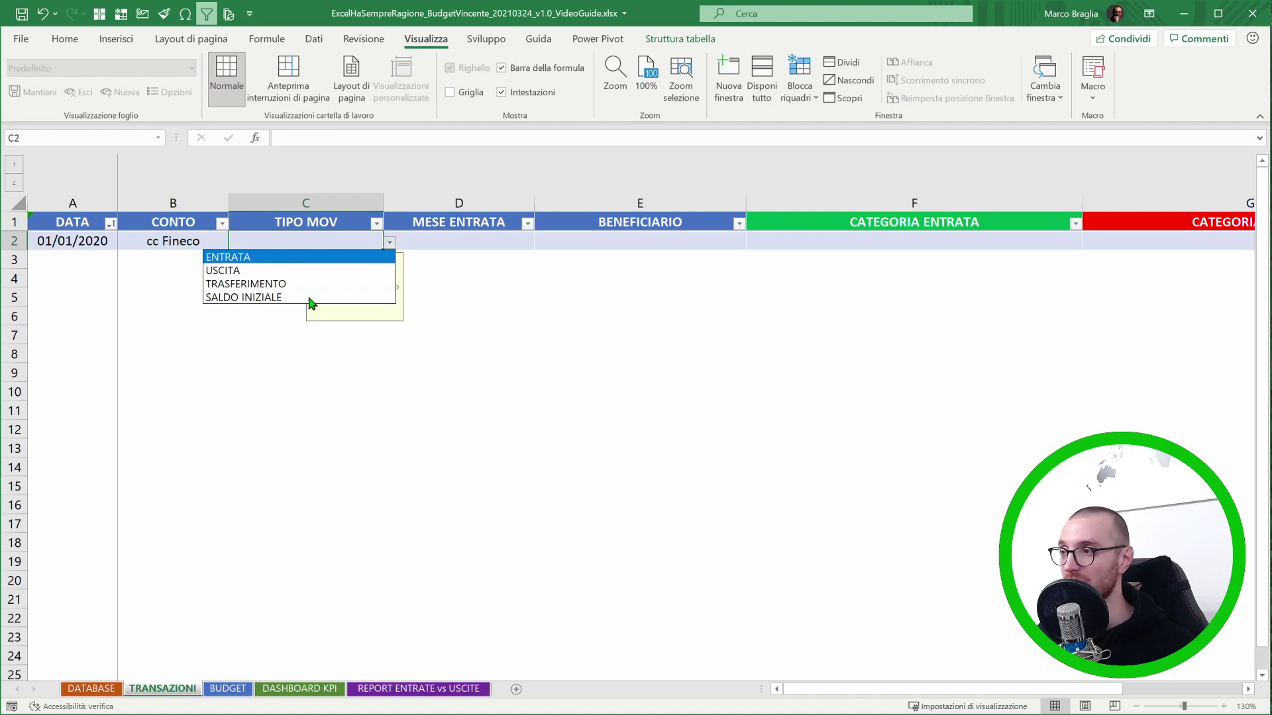
key(Down)
key(Down)
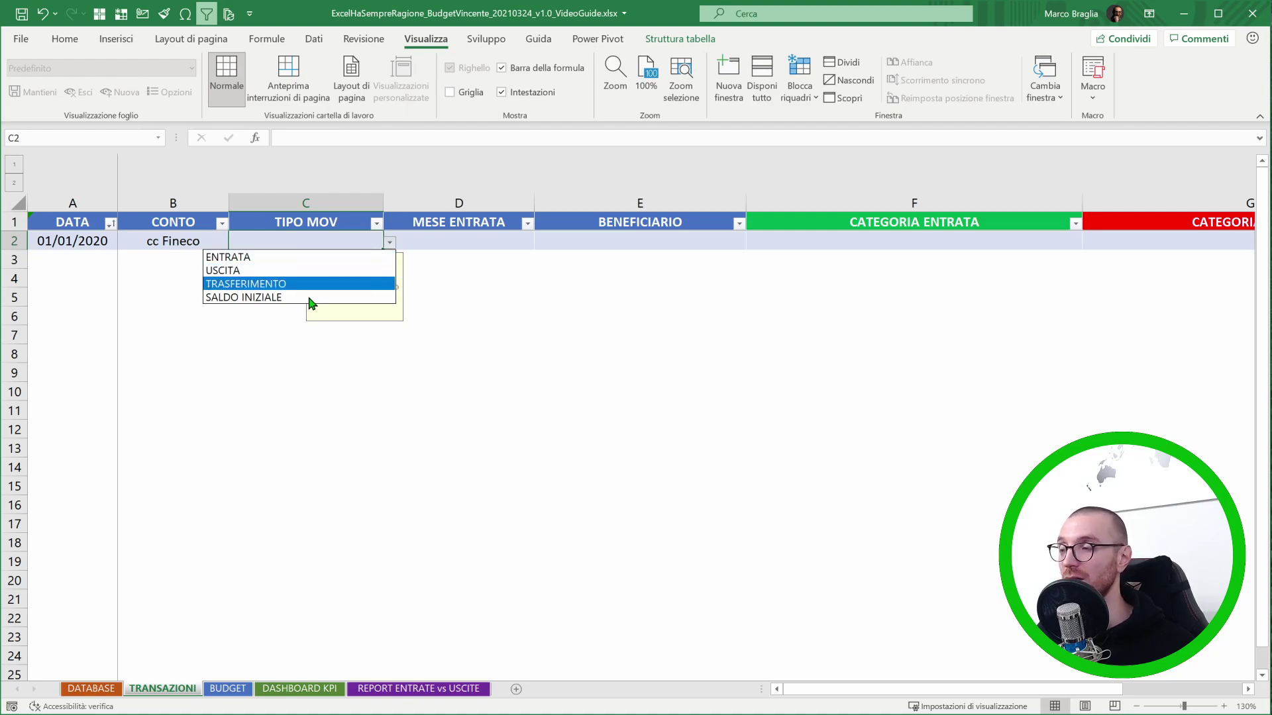
key(Down)
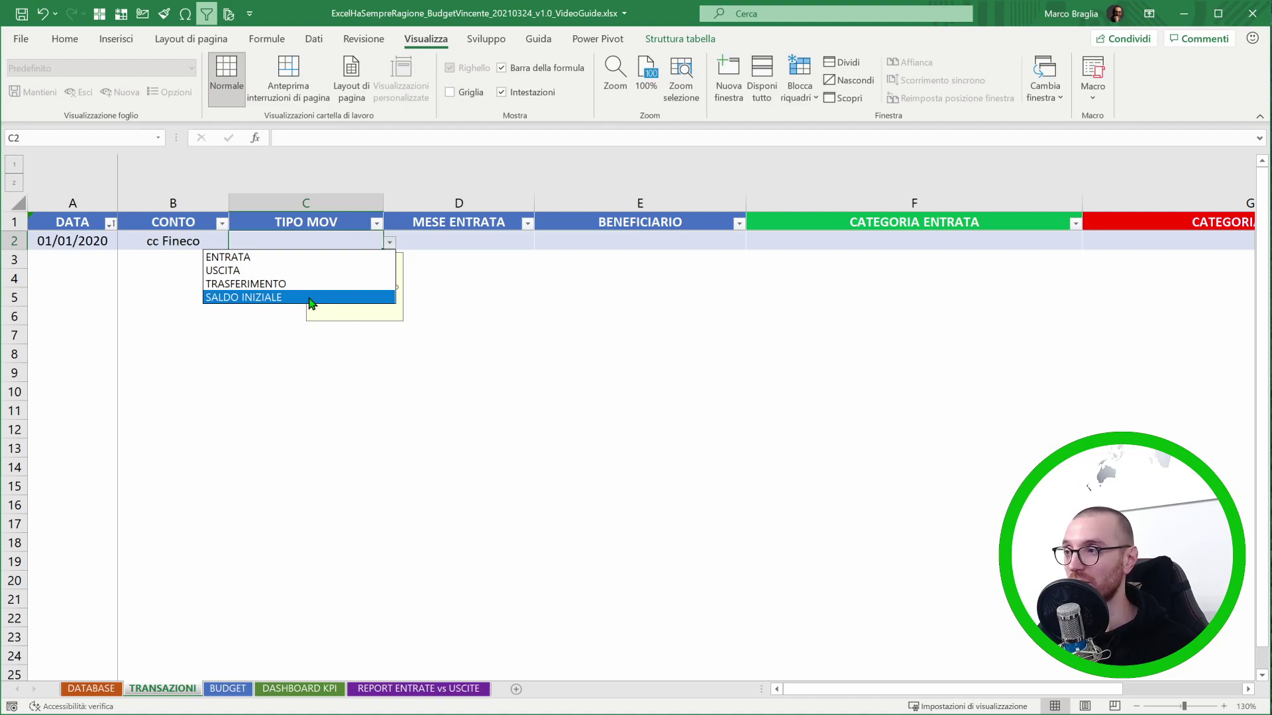
key(Up)
key(Up)
key(Up)
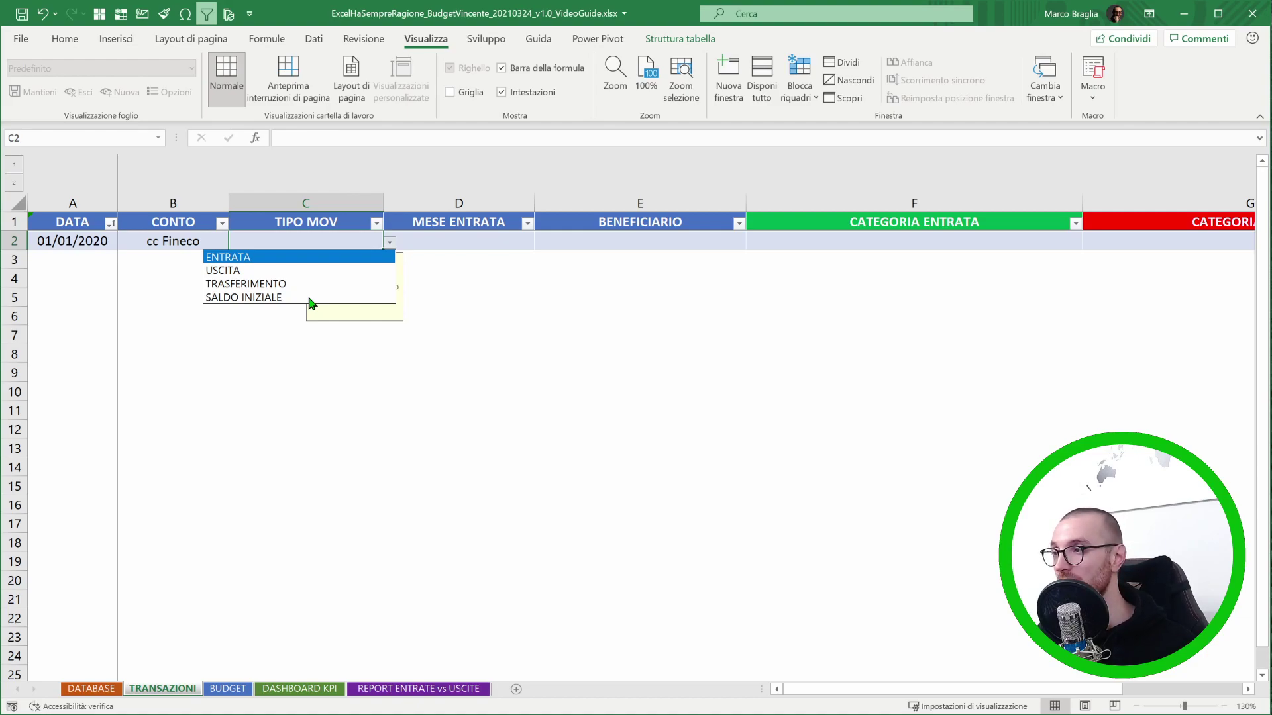
key(Return)
click(495, 317)
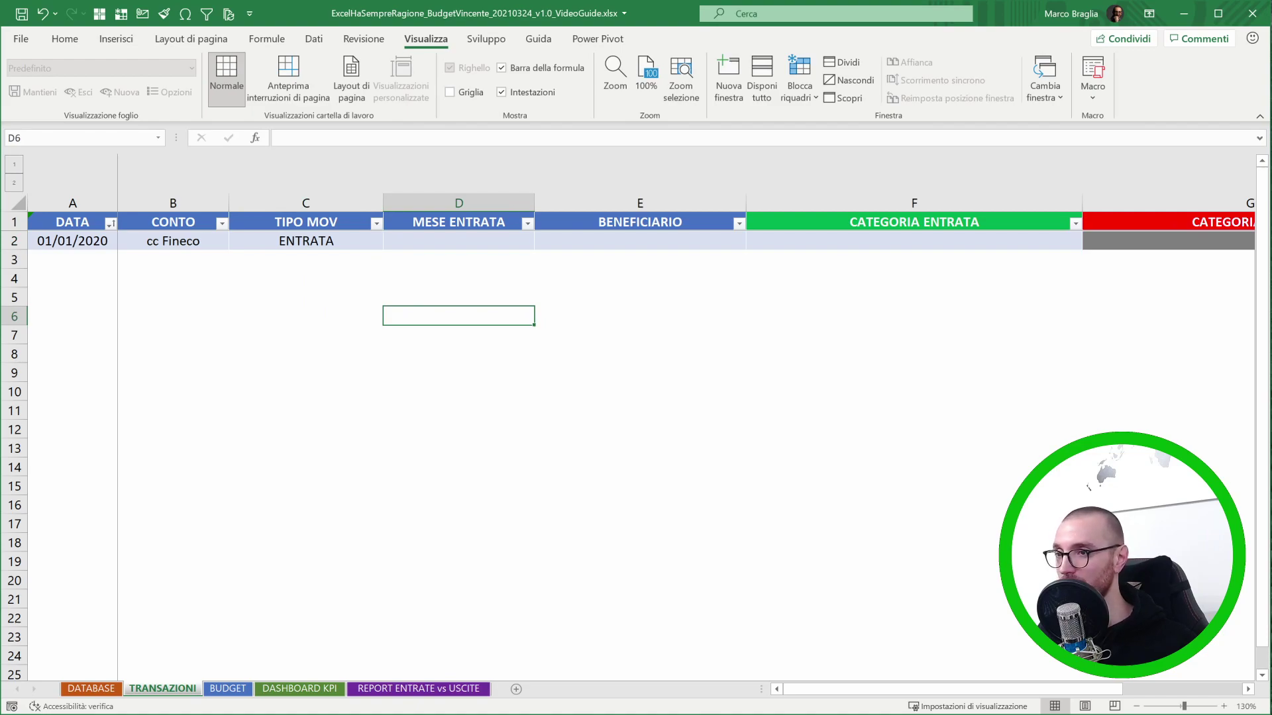
ctrl+scroll(628, 417, down, 1)
ctrl+scroll(628, 417, down, 1)
ctrl+scroll(628, 418, down, 1)
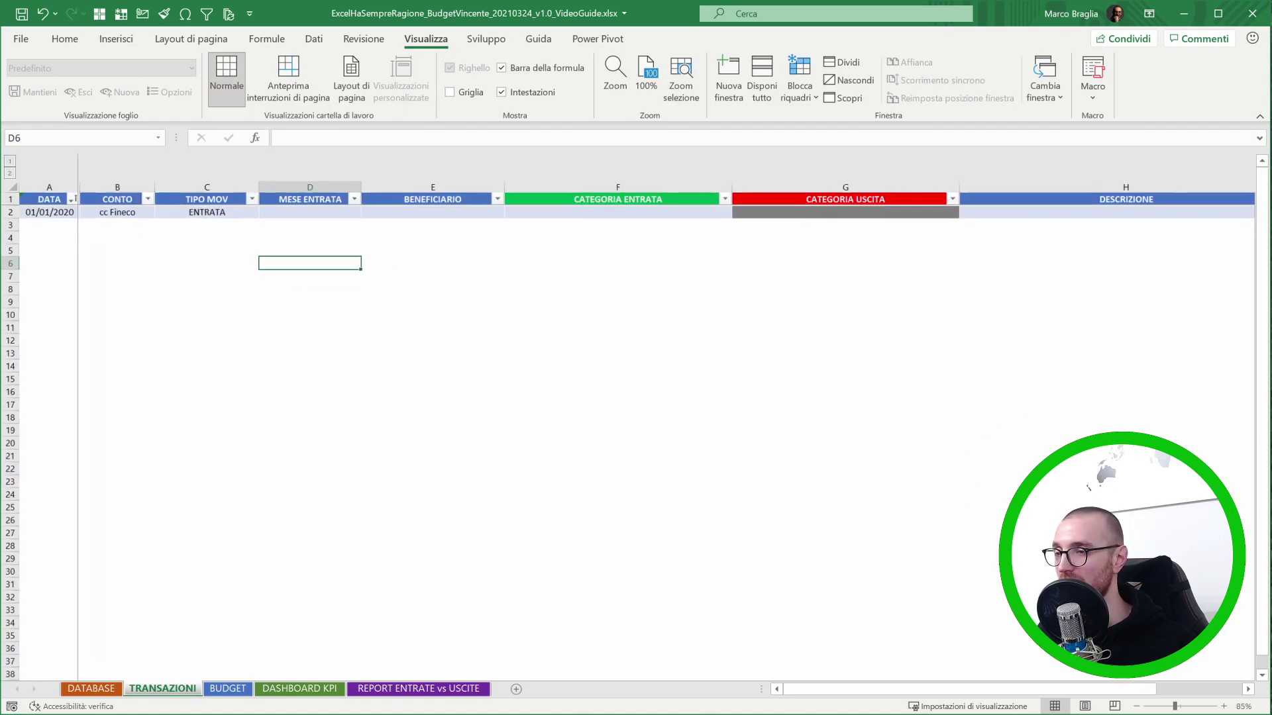
ctrl+scroll(811, 378, down, 1)
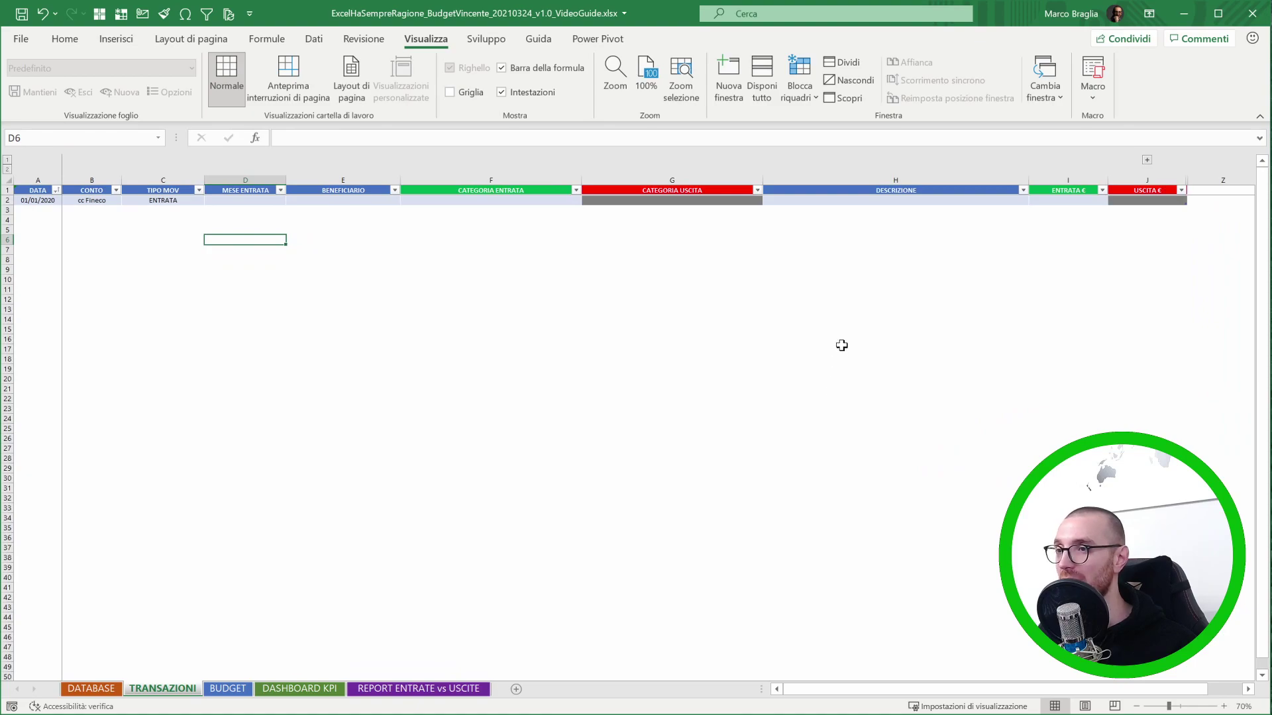
click(640, 200)
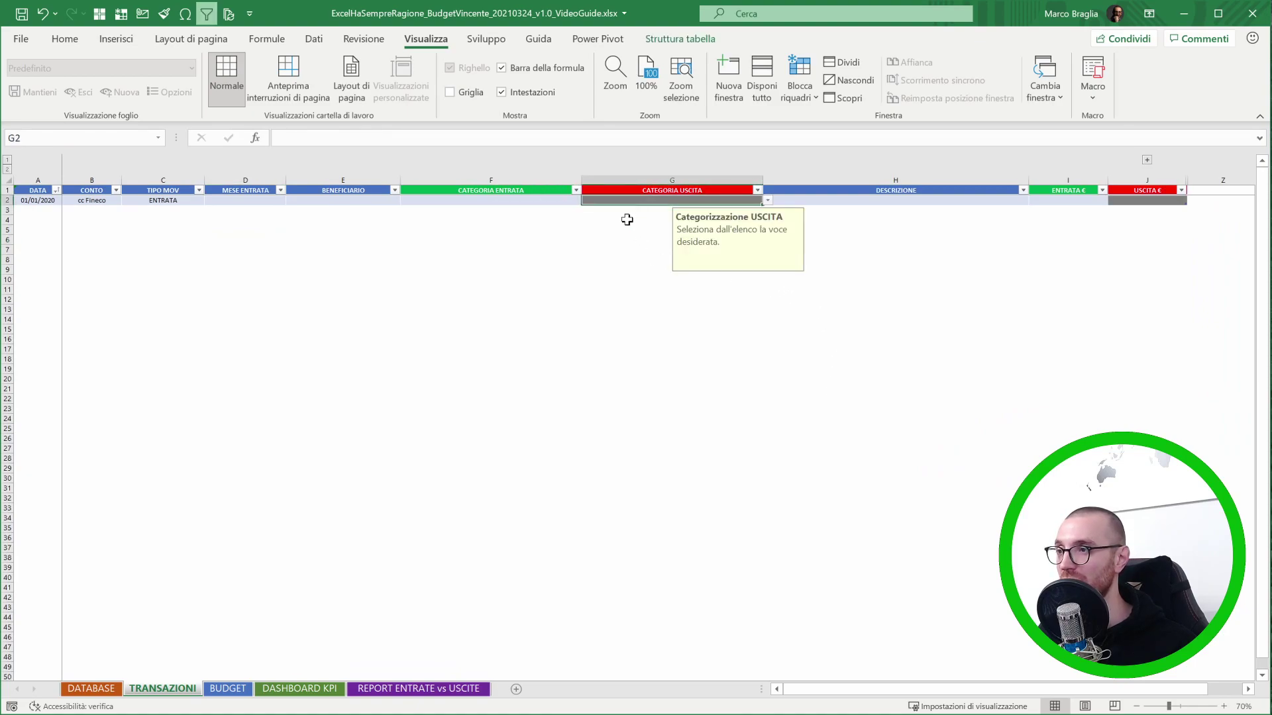
click(673, 180)
click(1148, 179)
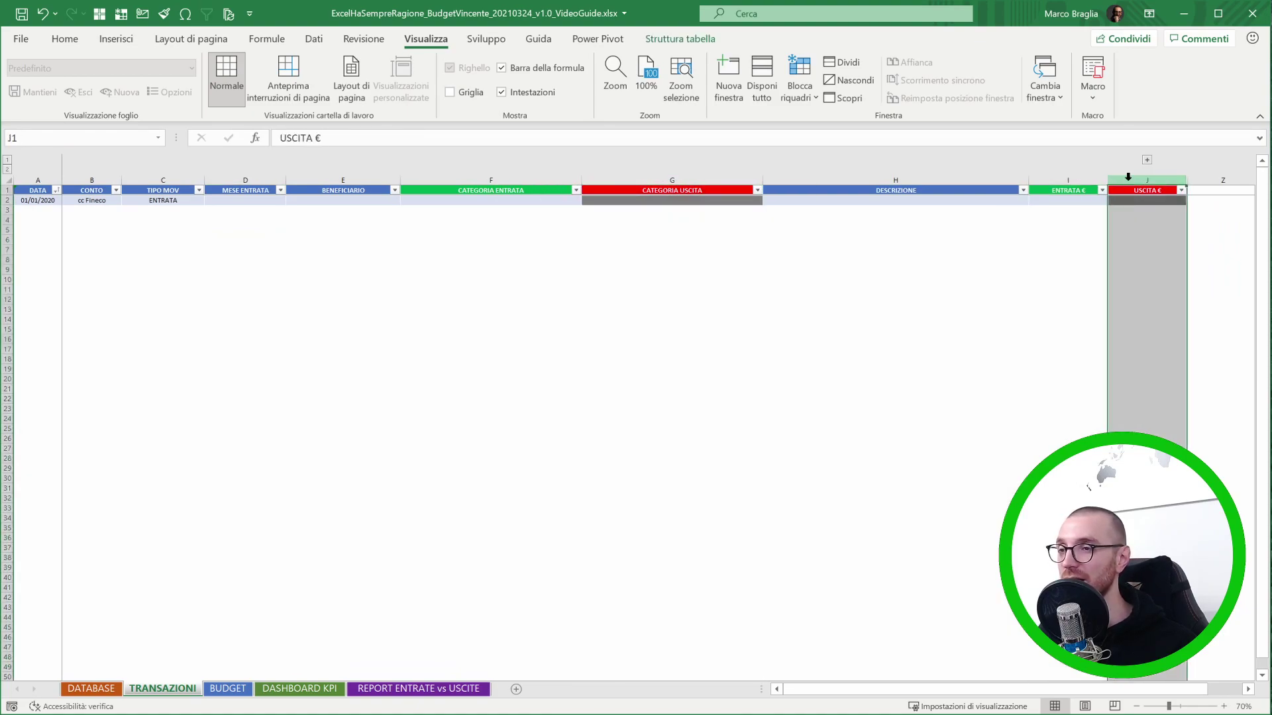
click(985, 254)
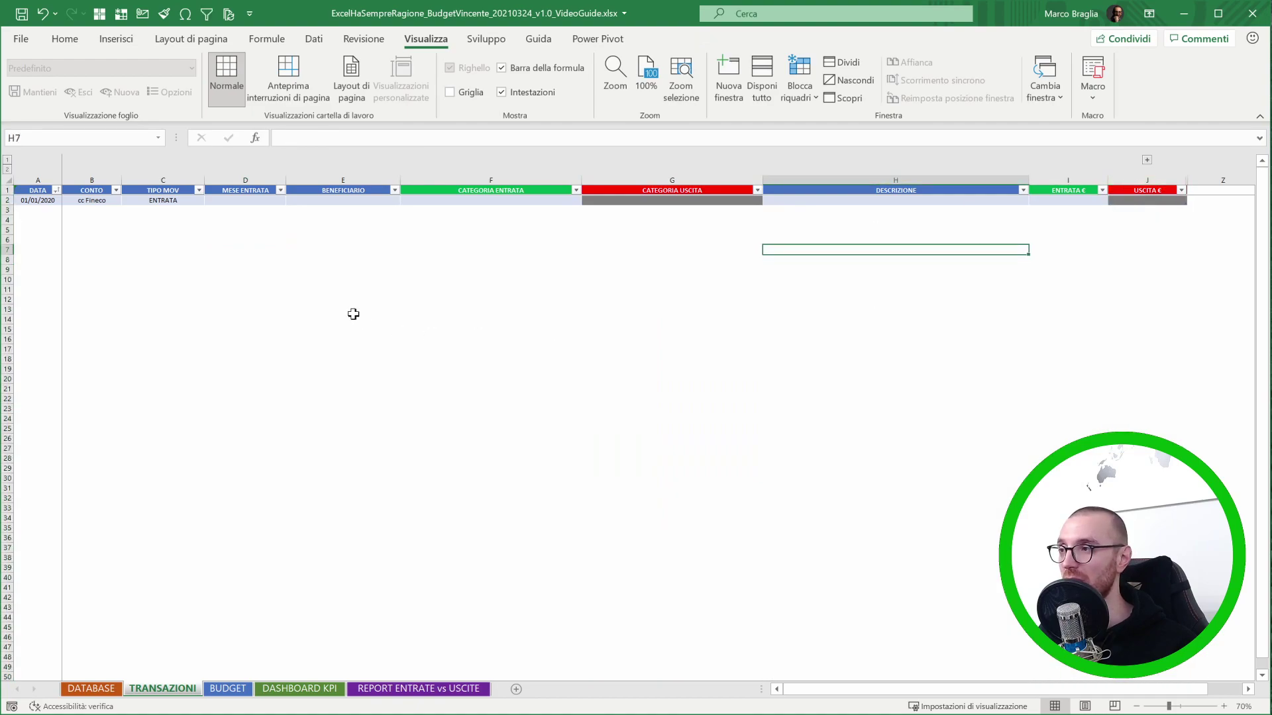
click(166, 201)
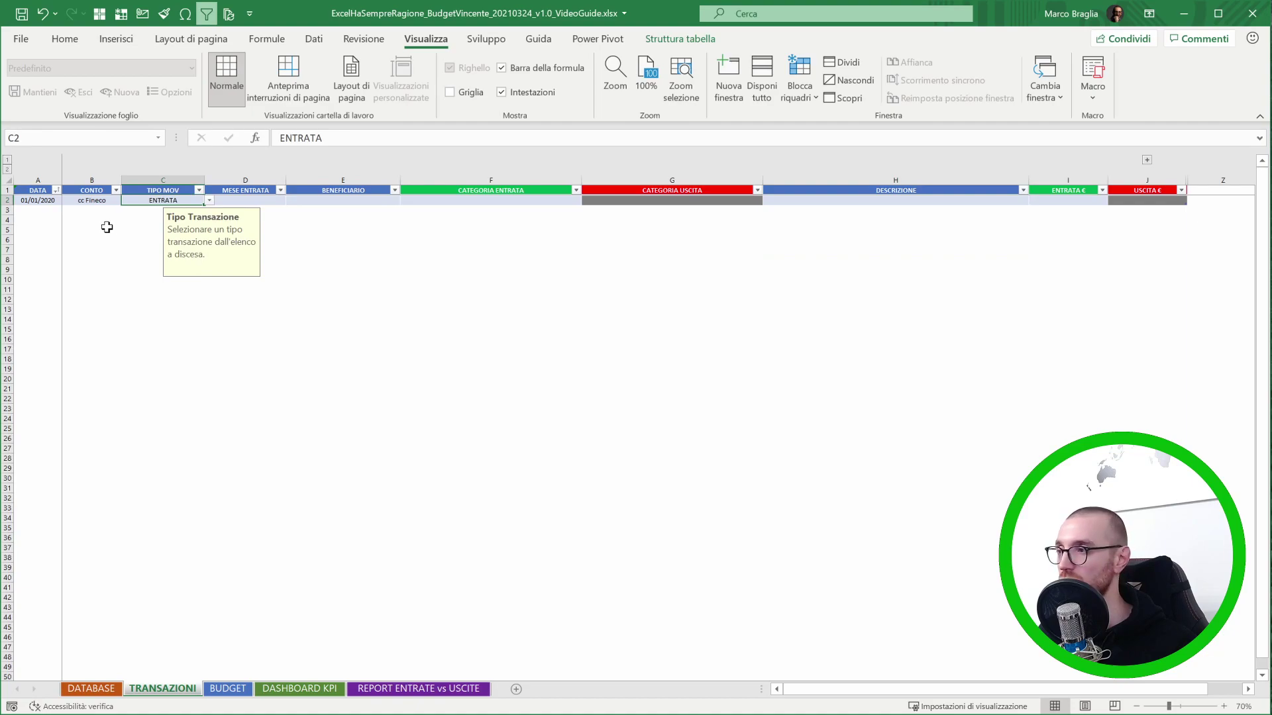
click(252, 180)
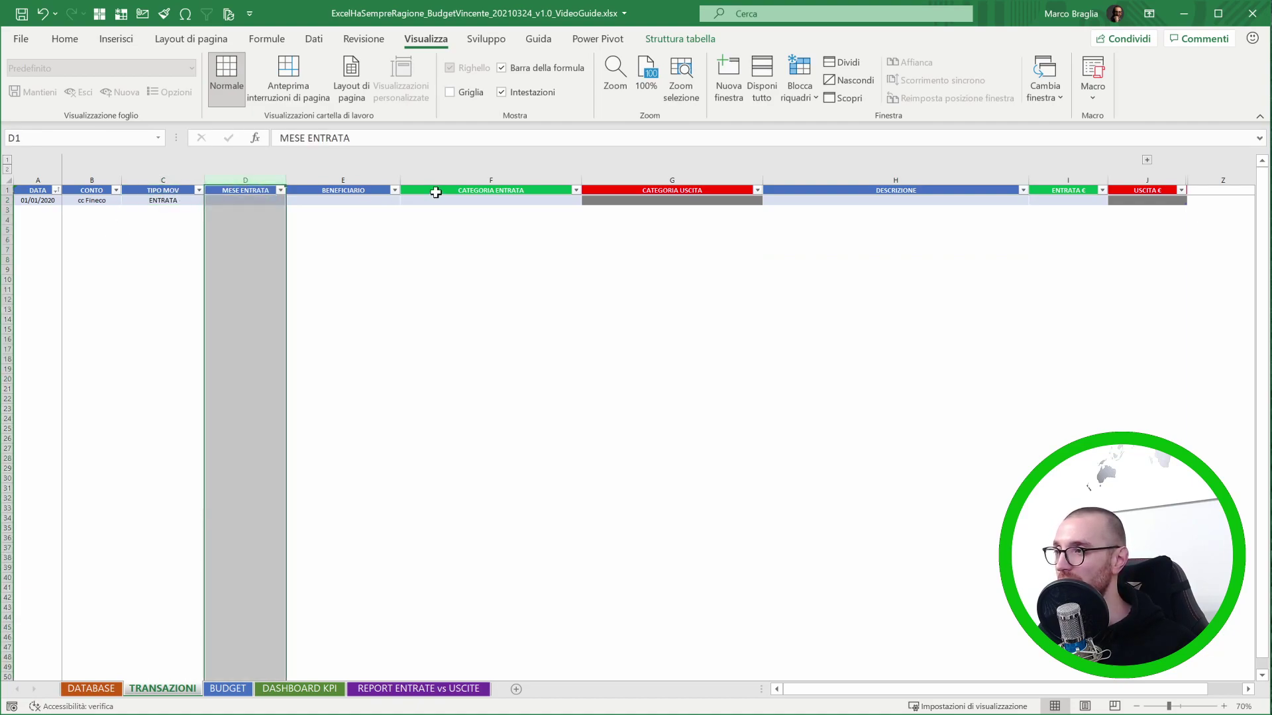
click(344, 180)
click(469, 177)
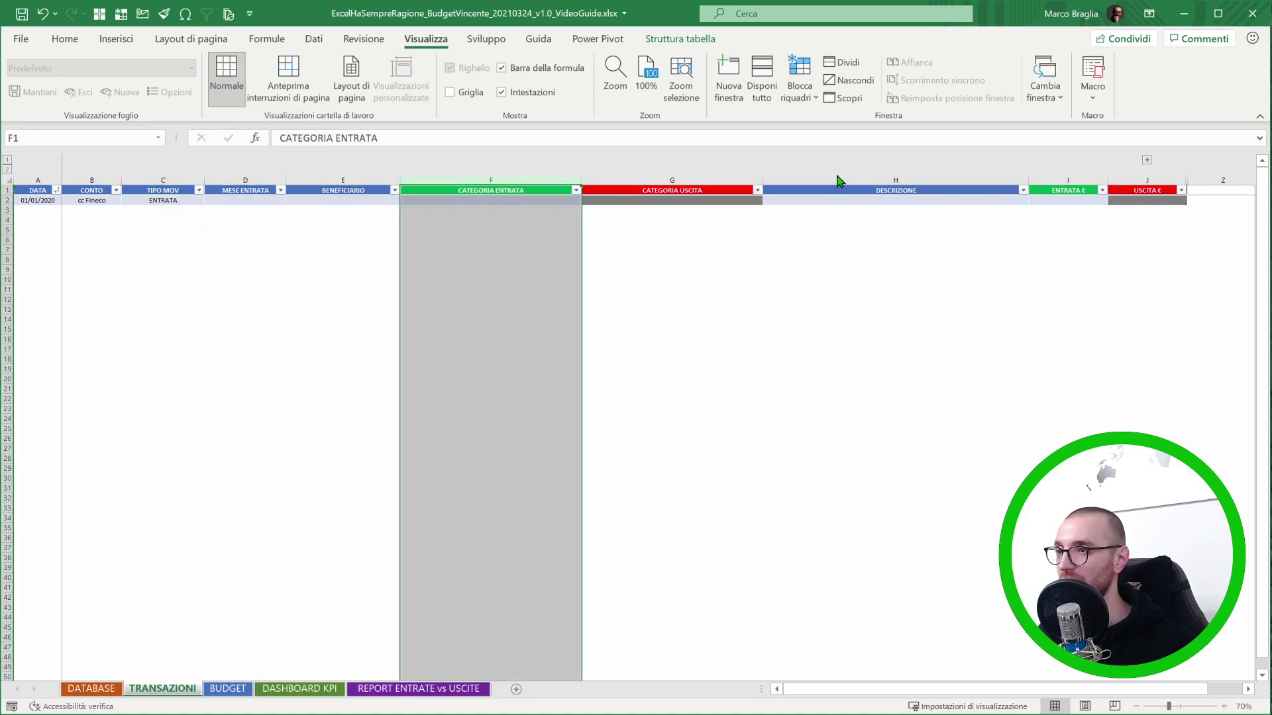
click(894, 180)
click(1068, 180)
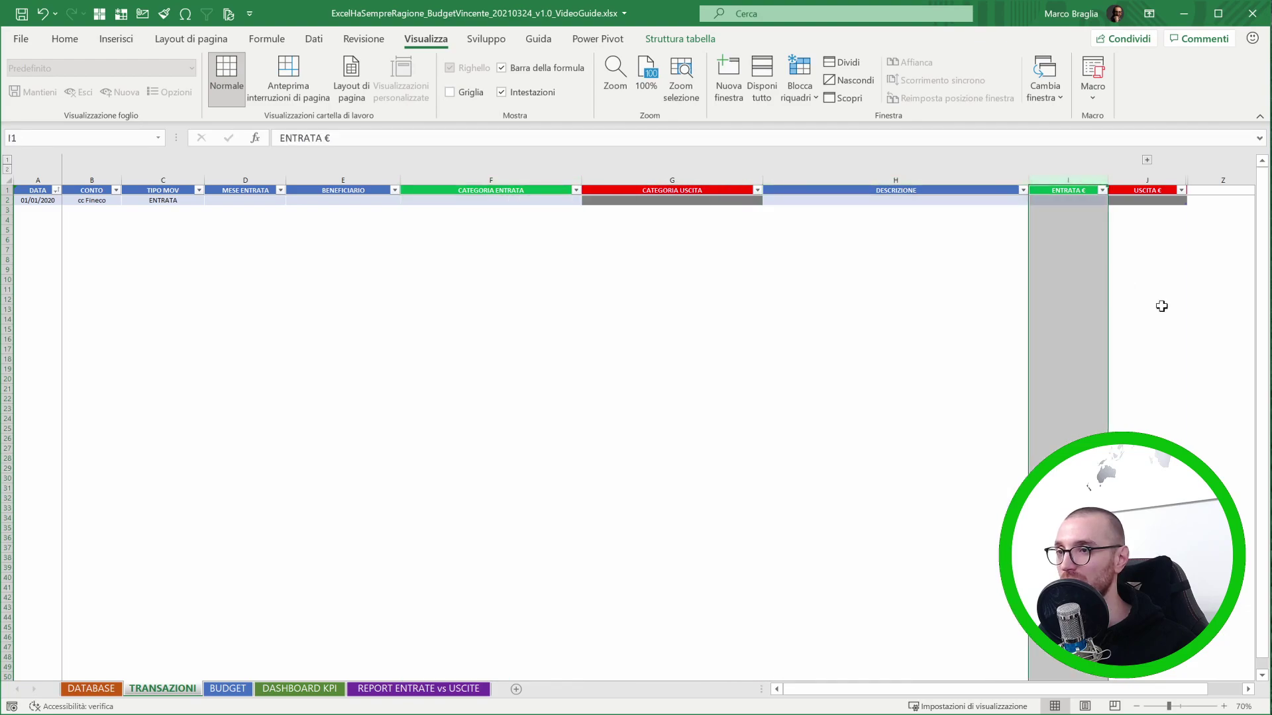
Change TIPO MOV in C2 to USCITA.
click(179, 201)
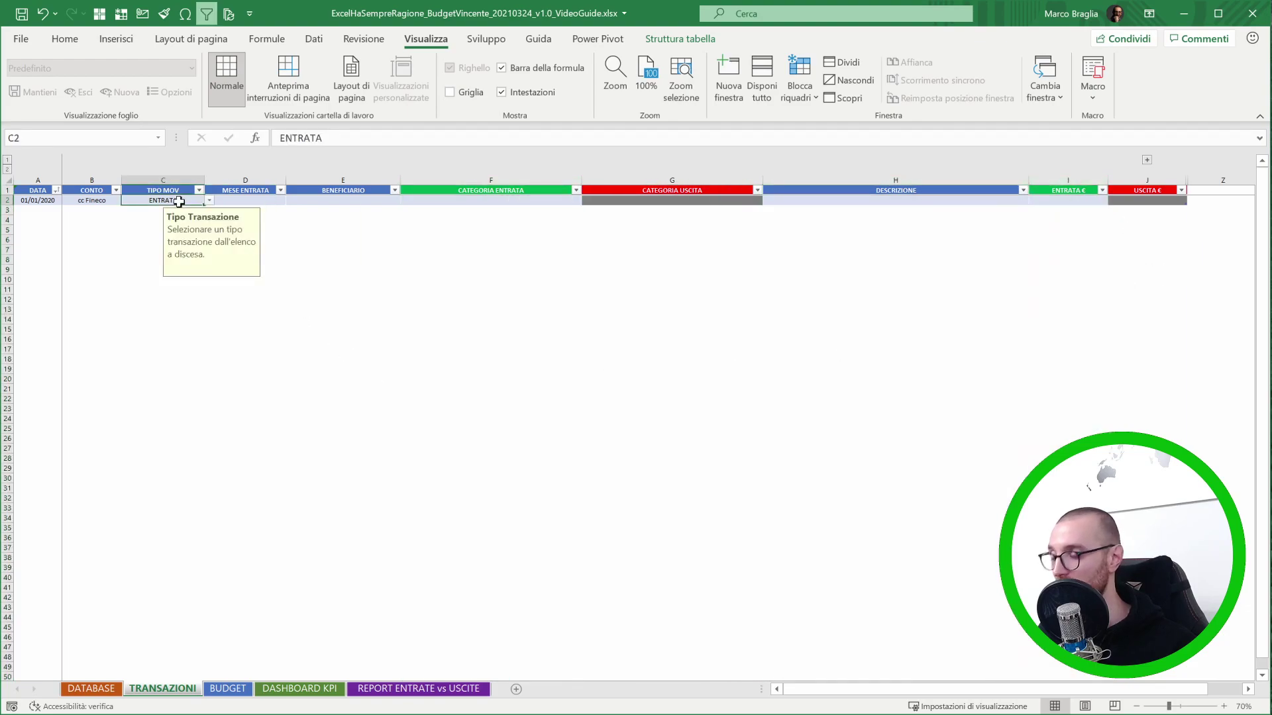
key(alt+Down)
key(Down)
key(Return)
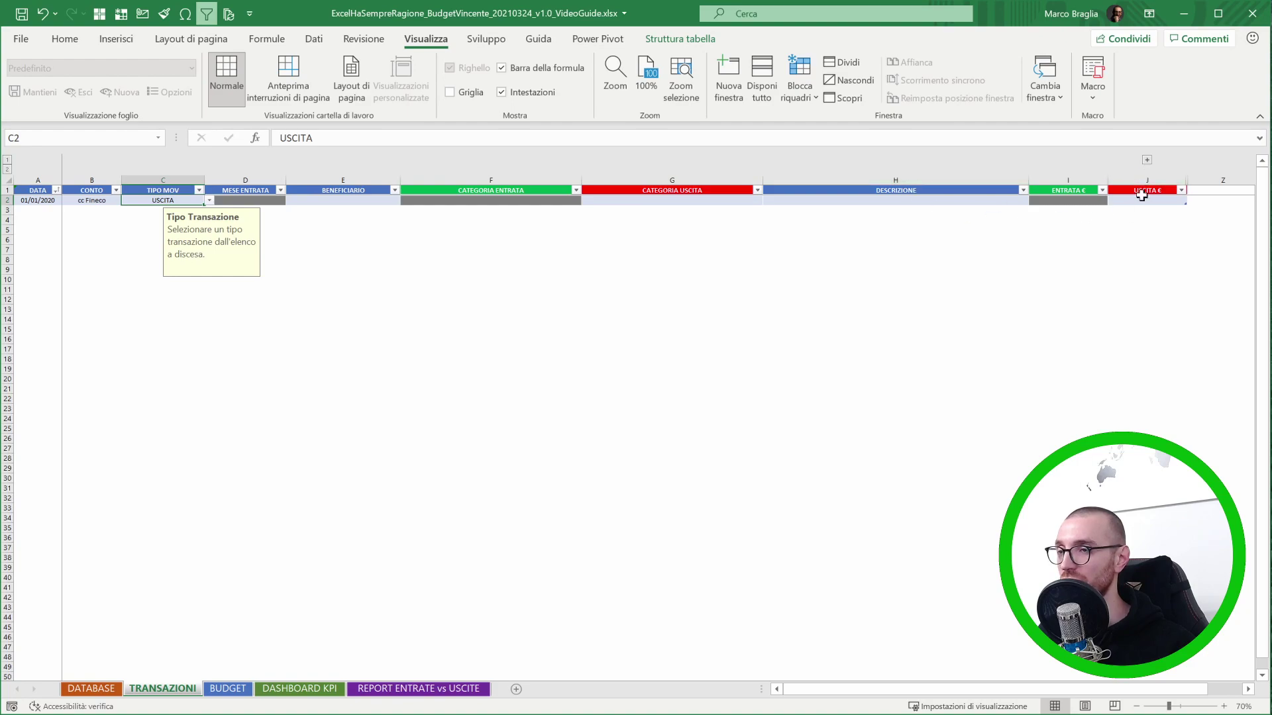
Point out the greyed ENTRATA €, CATEGORIA ENTRATA and MESE ENTRATA columns, then return to C2.
click(1068, 178)
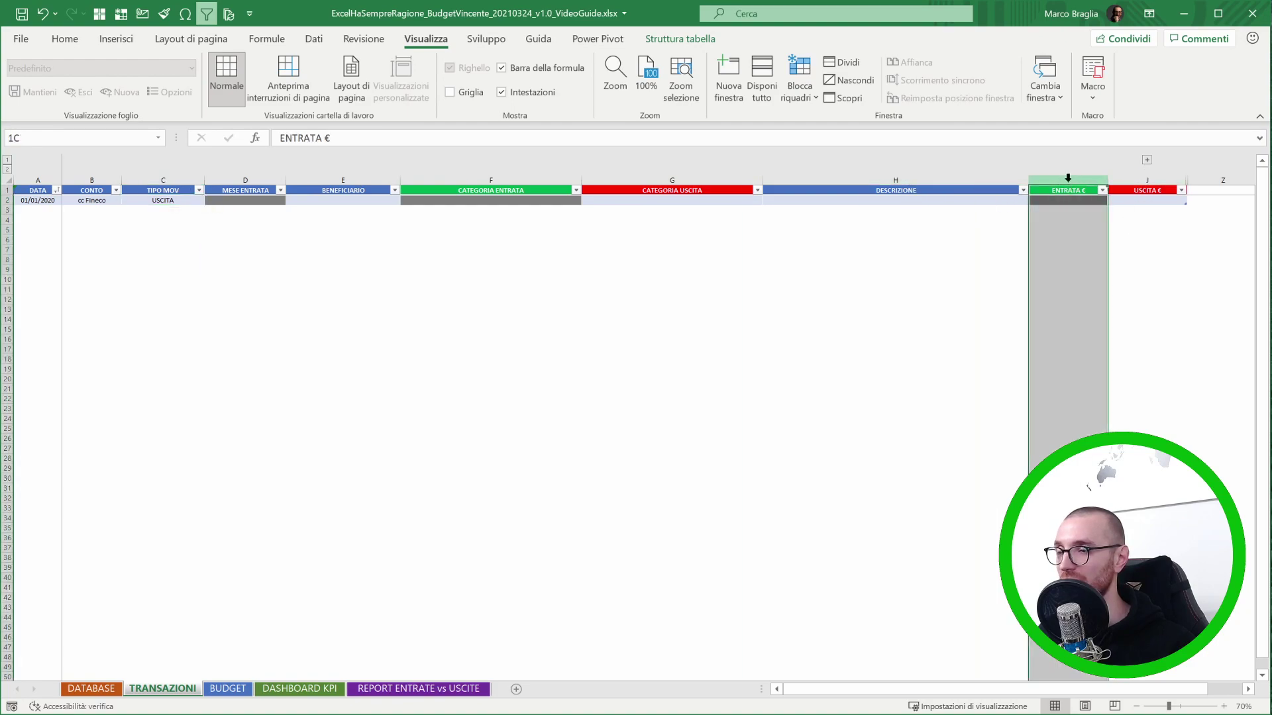
click(540, 178)
click(1062, 177)
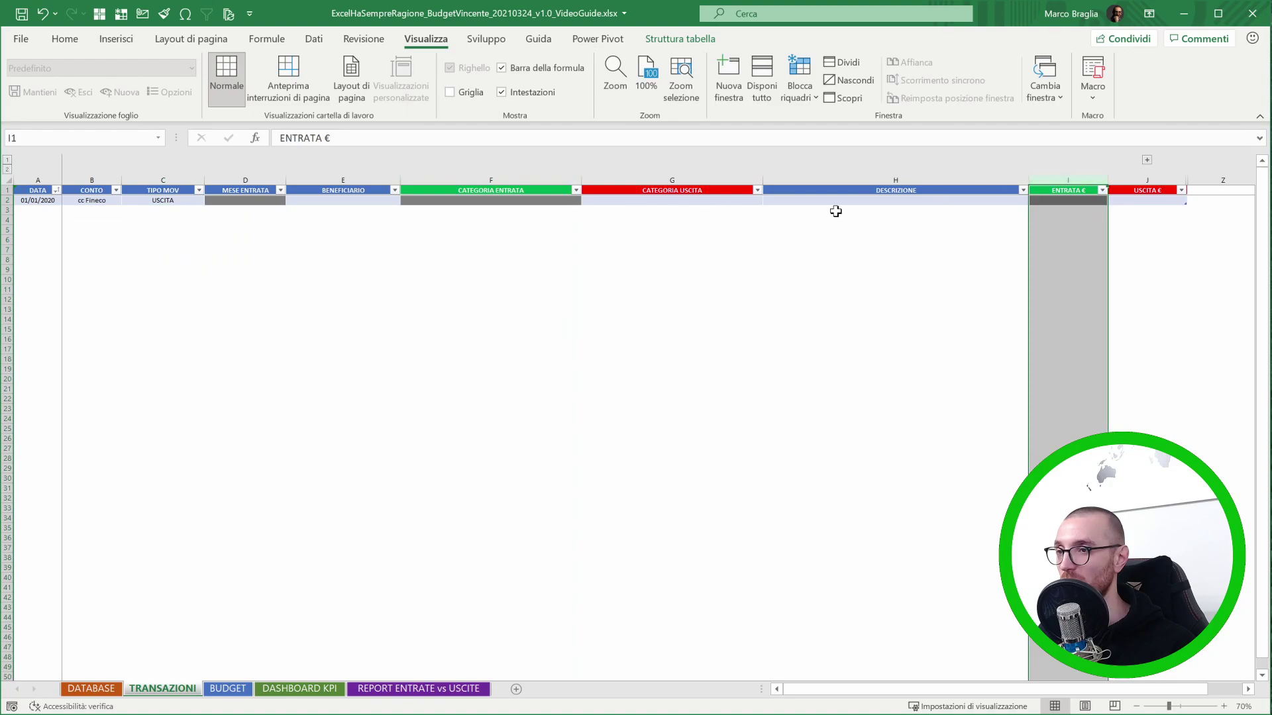
click(241, 180)
key(ctrl+a)
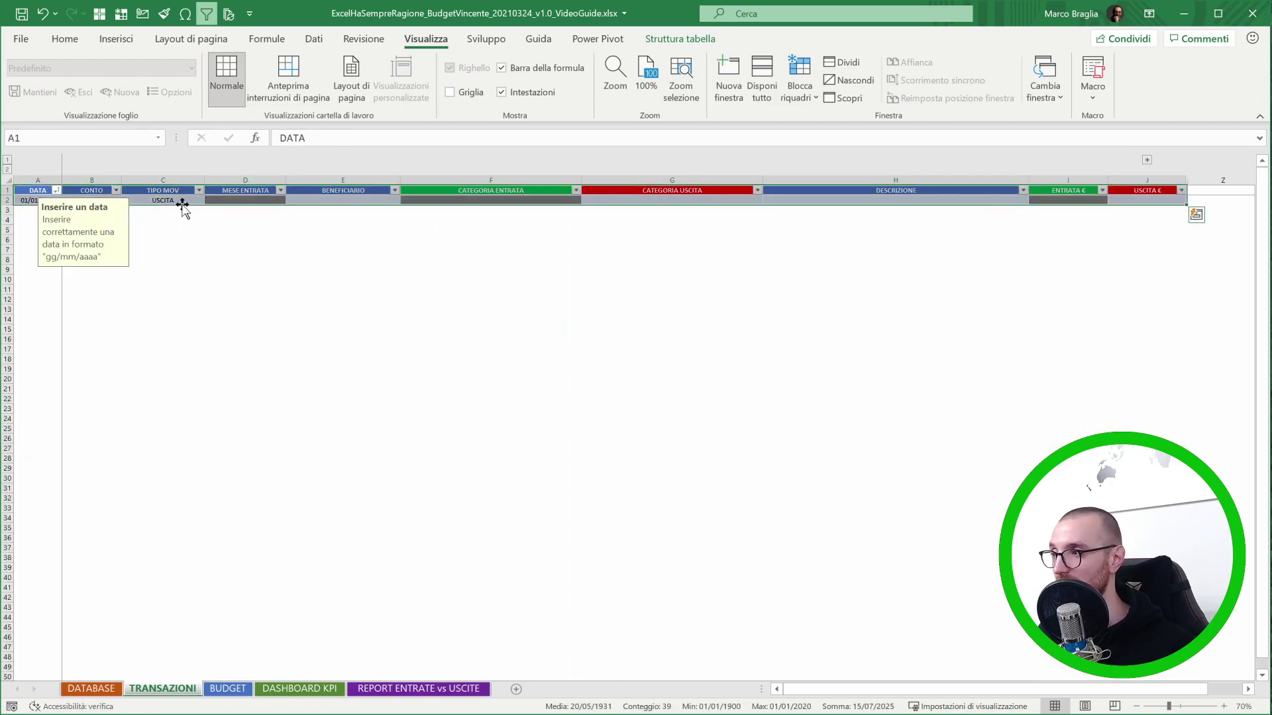
click(182, 203)
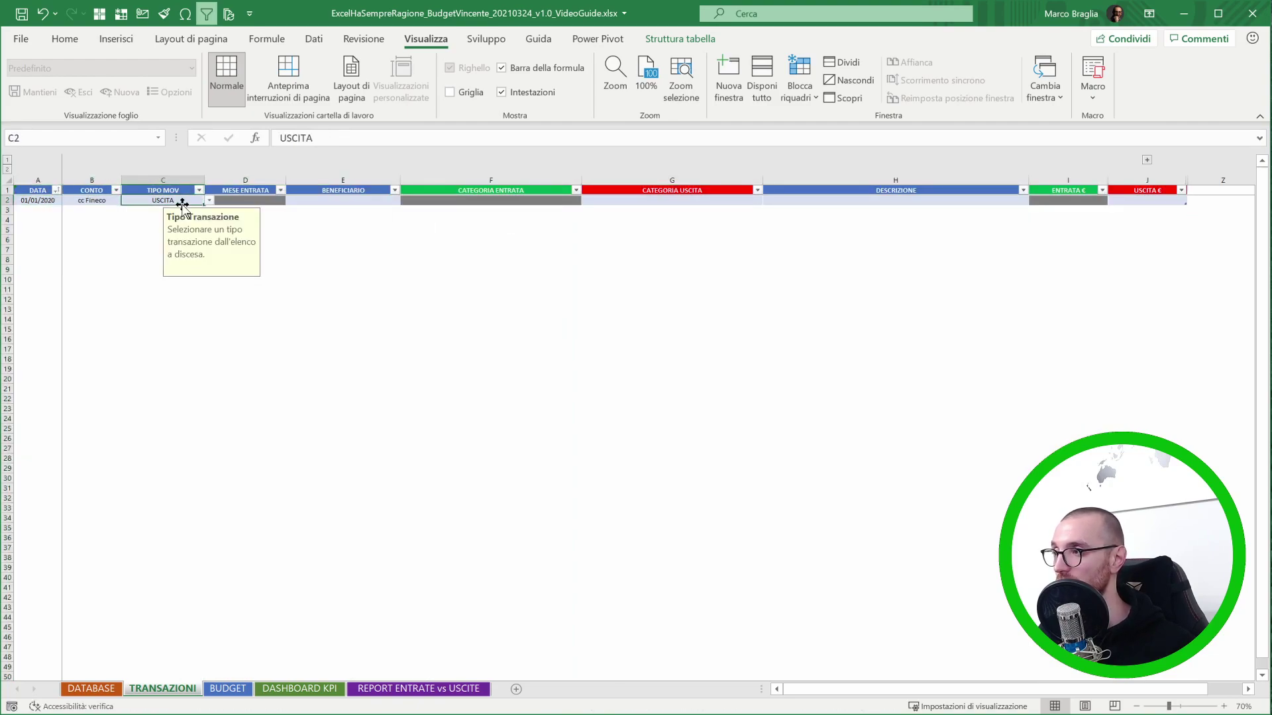
Set C2's transaction type to TRASFERIMENTO.
key(alt+Down)
key(Down)
key(Return)
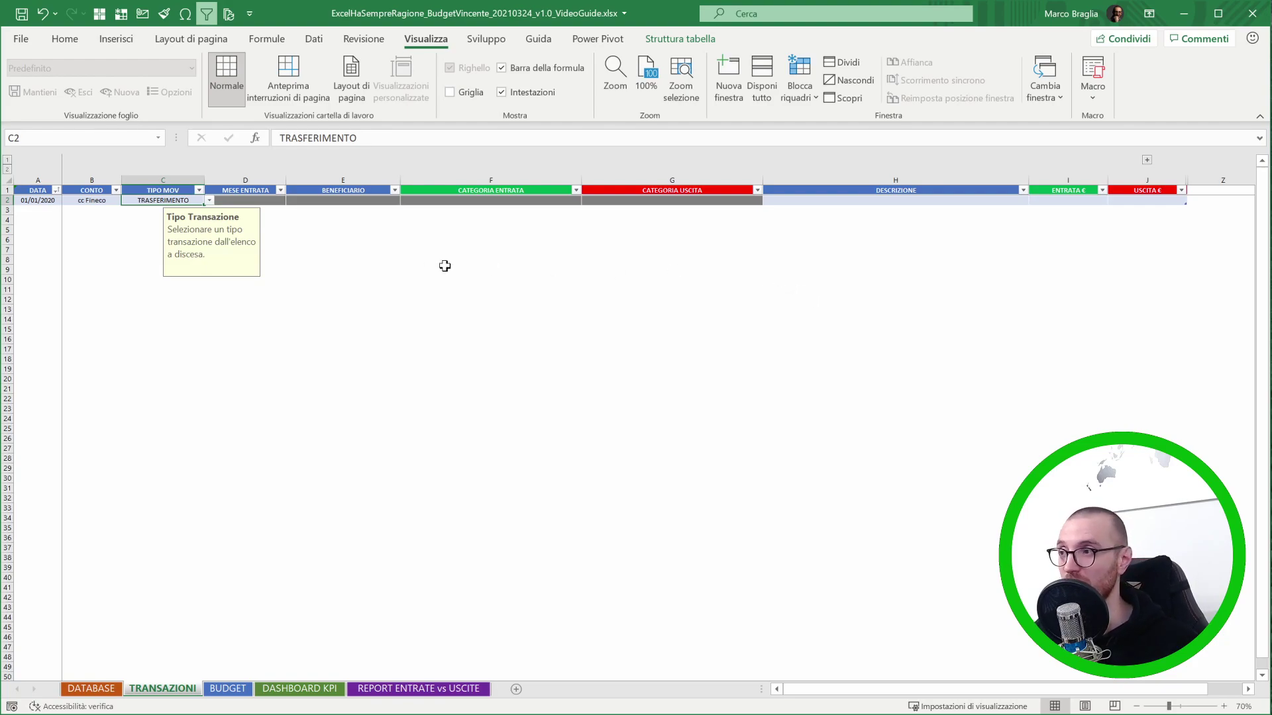
Switch C2's transaction type to SALDO INIZIALE, then select an empty cell.
key(alt+Down)
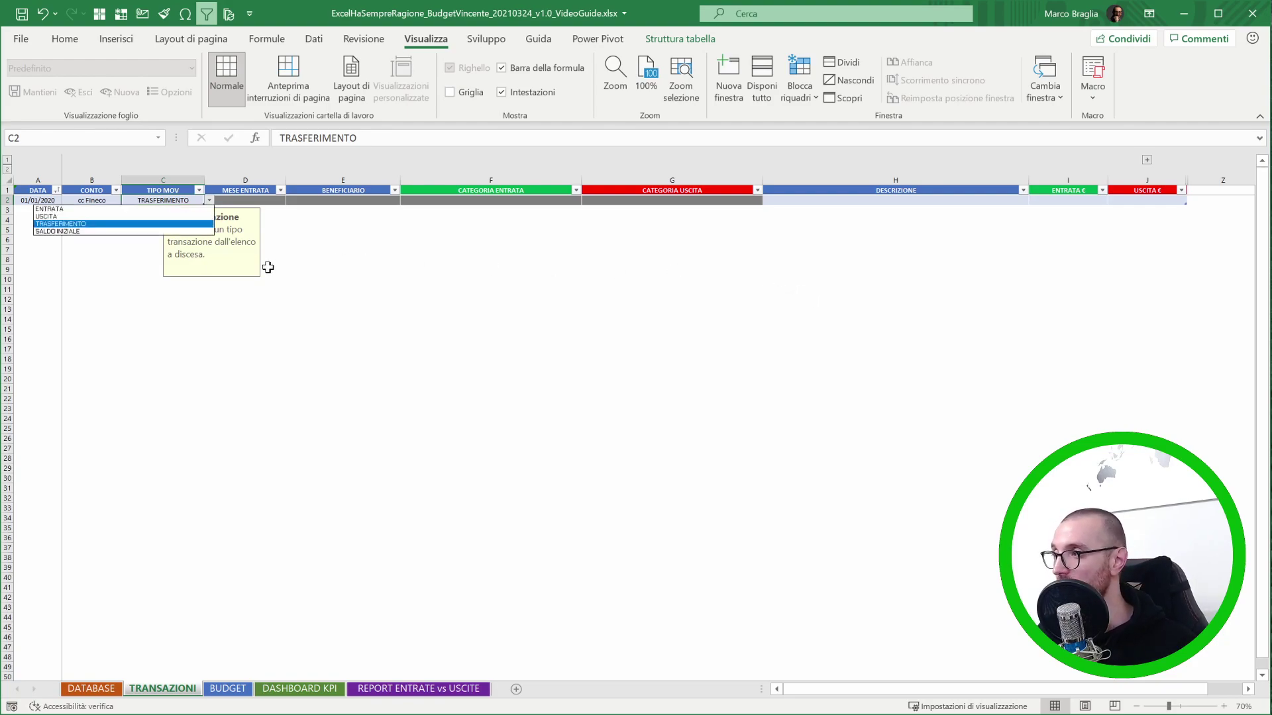
key(Down)
key(Return)
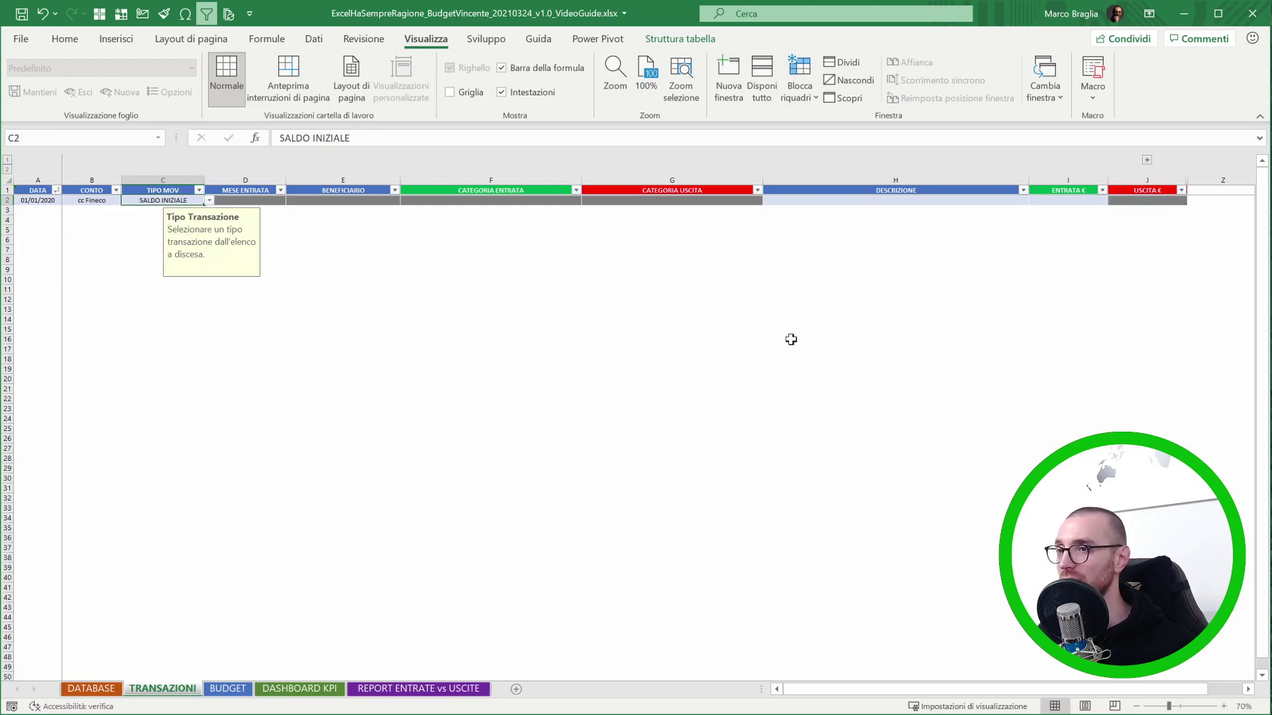
click(866, 309)
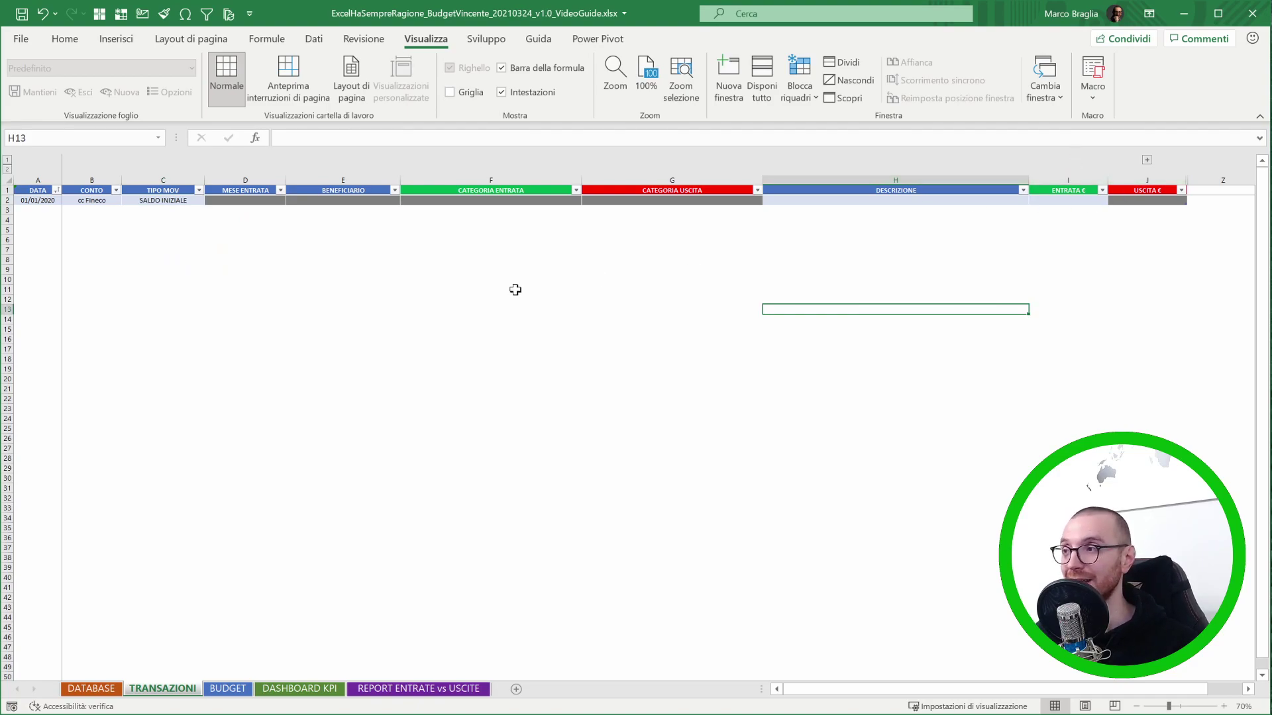
click(165, 200)
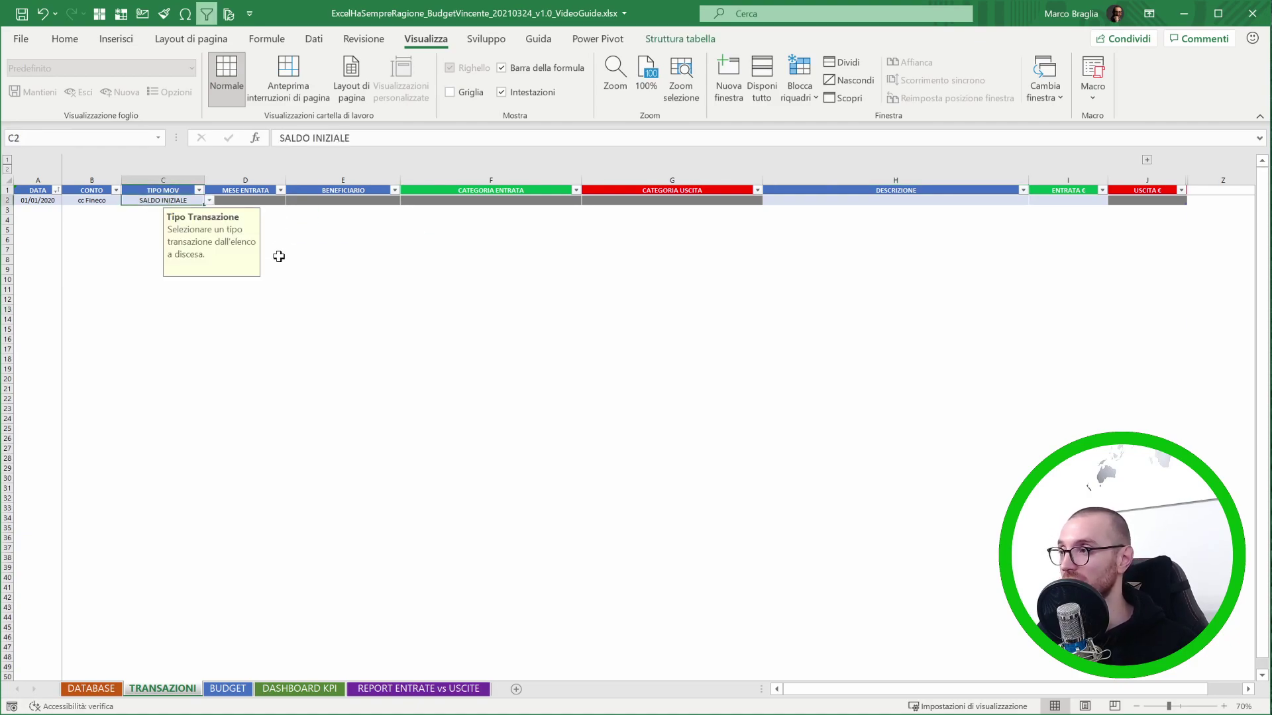